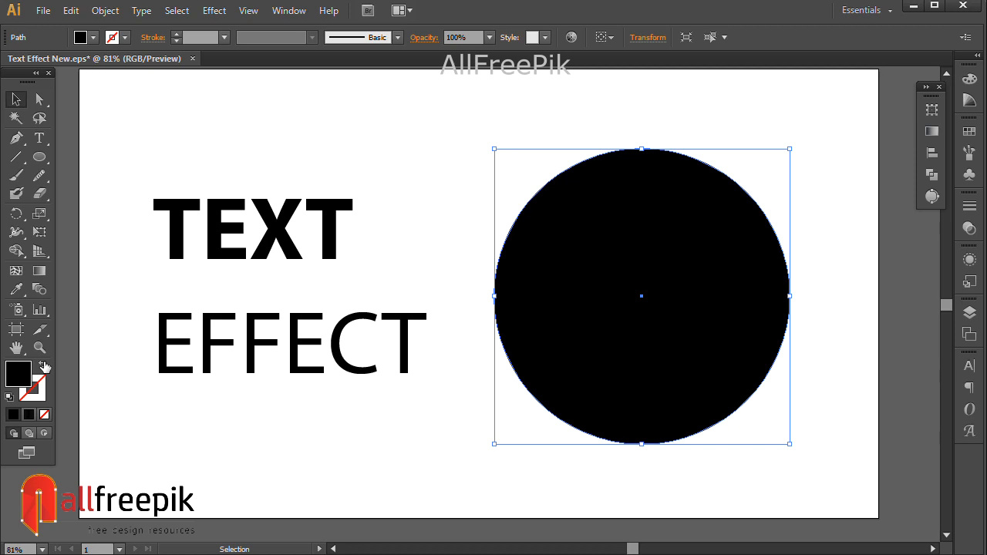
- Enlarge the unfilled, black-stroked circle and deselect it
left_click_drag(741, 193, 724, 174)
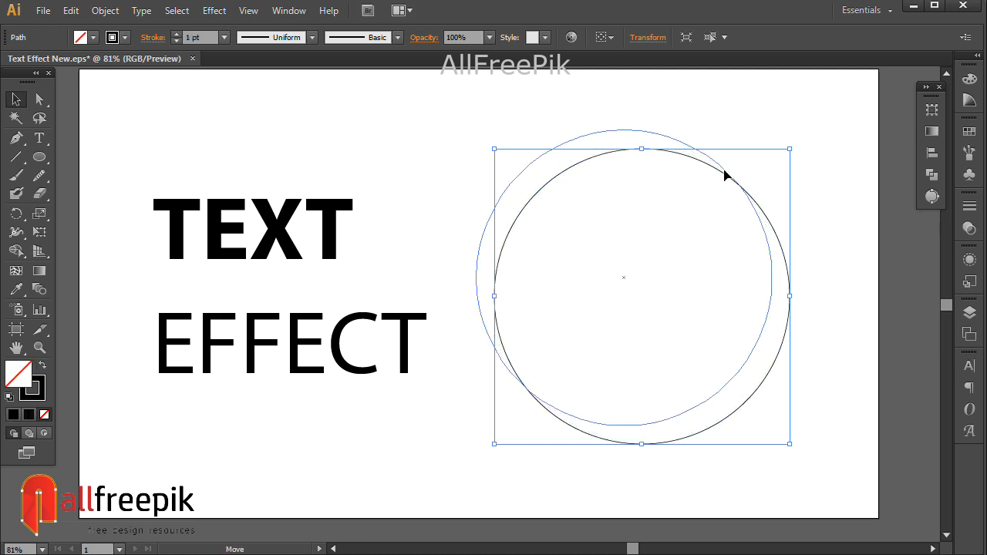
left_click_drag(774, 131, 786, 114)
left_click(822, 221)
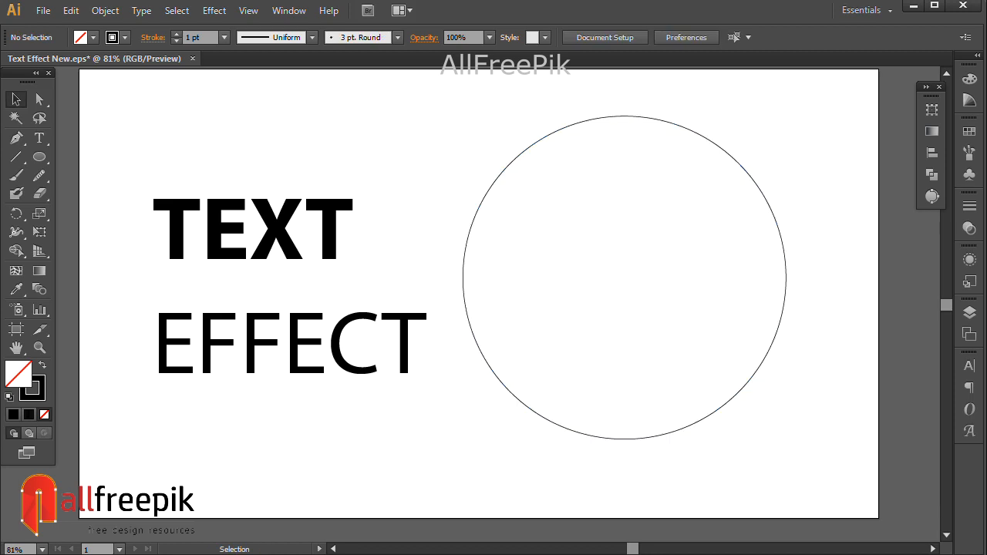
- Draw a slightly tilted straight line across the lower part of the circle with the Line Segment tool
left_click(17, 157)
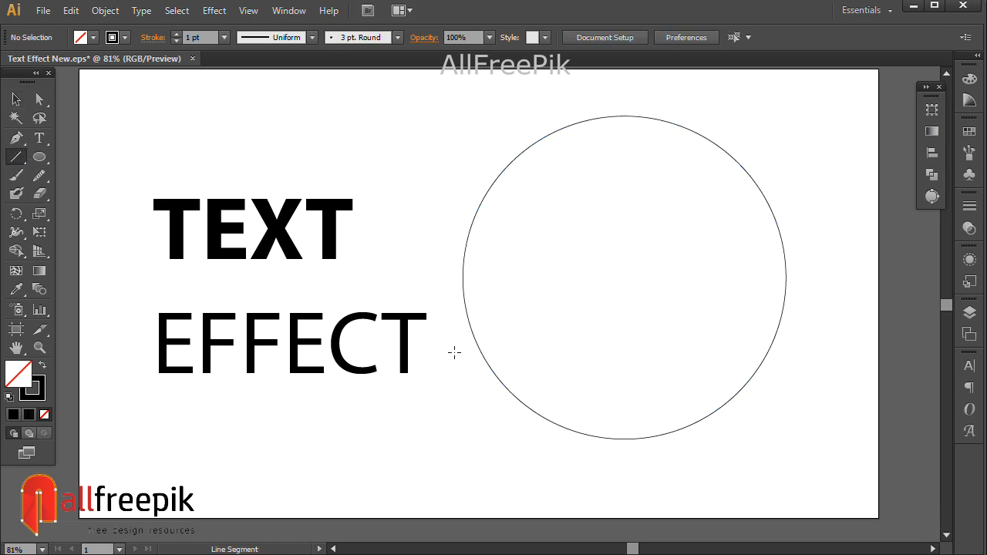
left_click_drag(444, 352, 826, 317)
- Select the circle and line together and use Shape Builder to divide them, trimming the line outside the circle
left_click(16, 98)
left_click_drag(479, 121, 614, 434)
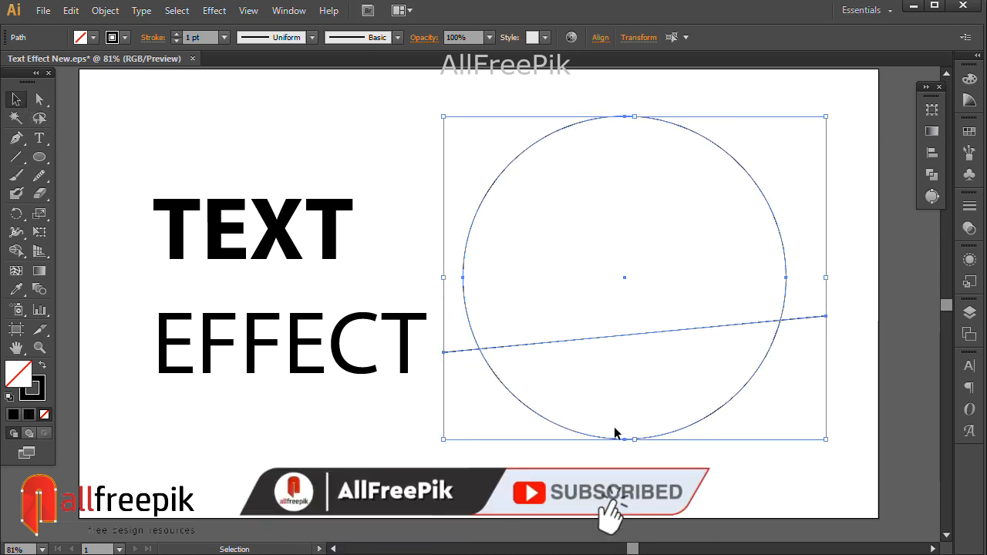
left_click(15, 251)
left_click_drag(823, 370, 827, 375)
- Select the lower circle segment below the dividing line
left_click(13, 101)
left_click(488, 413)
left_click(673, 431)
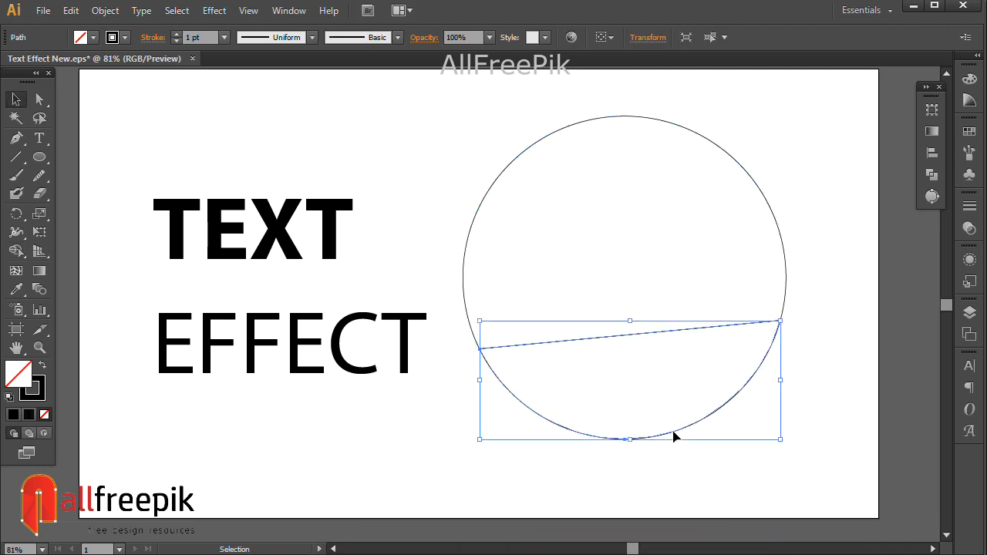
- Move the EFFECT text down, below the TEXT word
left_click(431, 478)
left_click_drag(403, 374, 419, 461)
- Convert the TEXT lettering to outlines
left_click(277, 240, "shift")
right_click(277, 241)
left_click(257, 300)
left_click(257, 300)
left_click(266, 231)
right_click(266, 235)
left_click(301, 334)
left_click(300, 326)
- Convert the EFFECT lettering to outlines
right_click(314, 418)
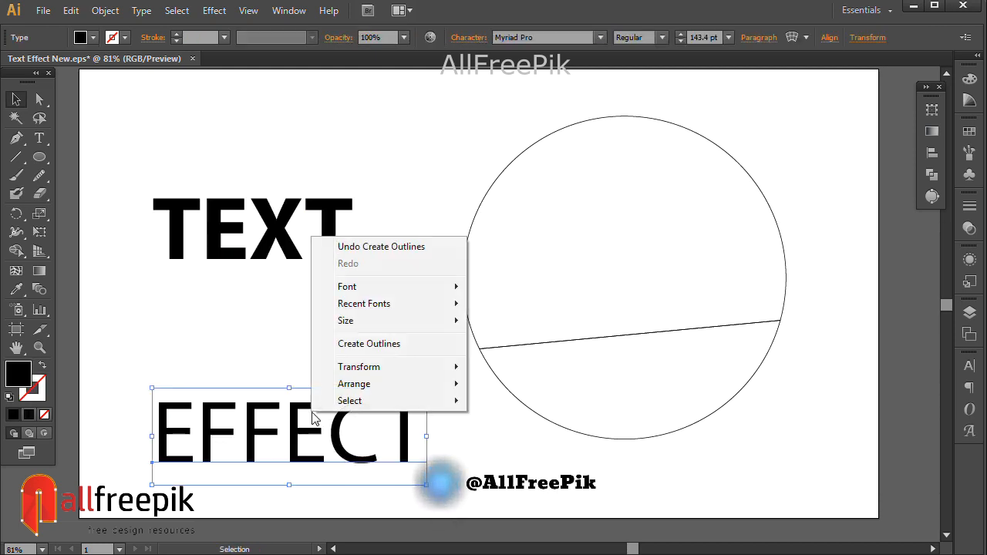
left_click(324, 344)
left_click(362, 502)
- Select EFFECT with the lower circle segment and apply Envelope Distort using Make with Top Object
left_click_drag(99, 468, 771, 339)
left_click(105, 10)
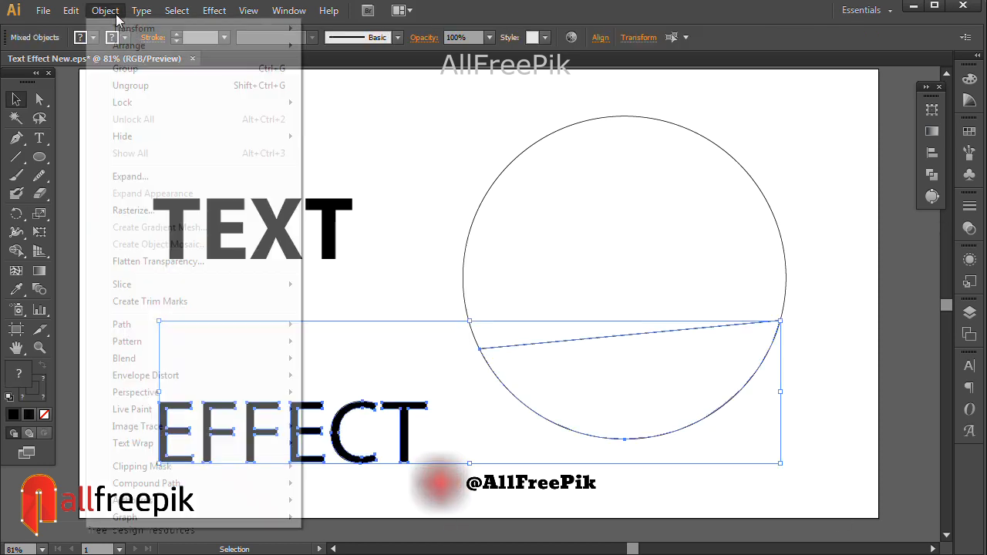
mouse_move(194, 374)
left_click(348, 410)
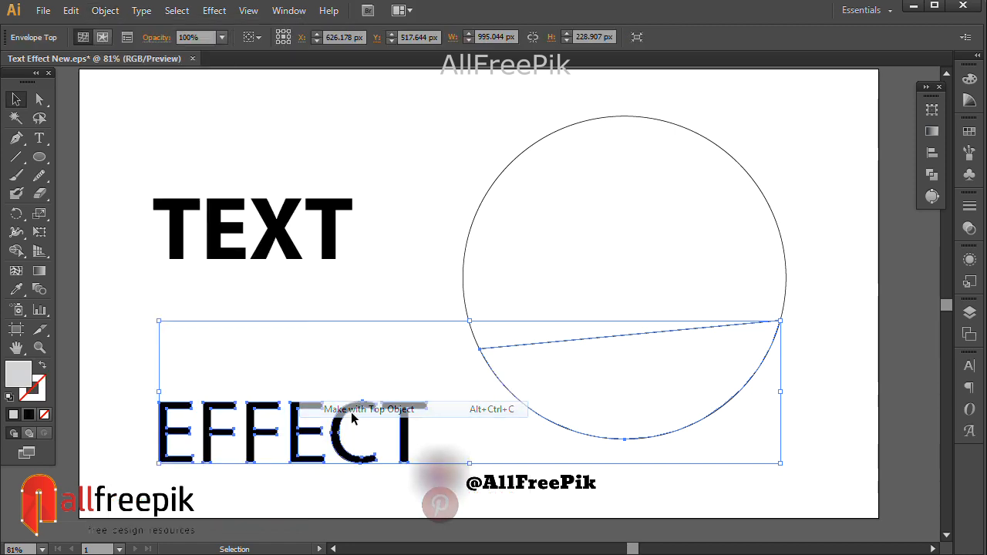
- Select TEXT with the upper circle segment and apply Envelope Distort using Make with Top Object
left_click_drag(249, 146, 521, 205)
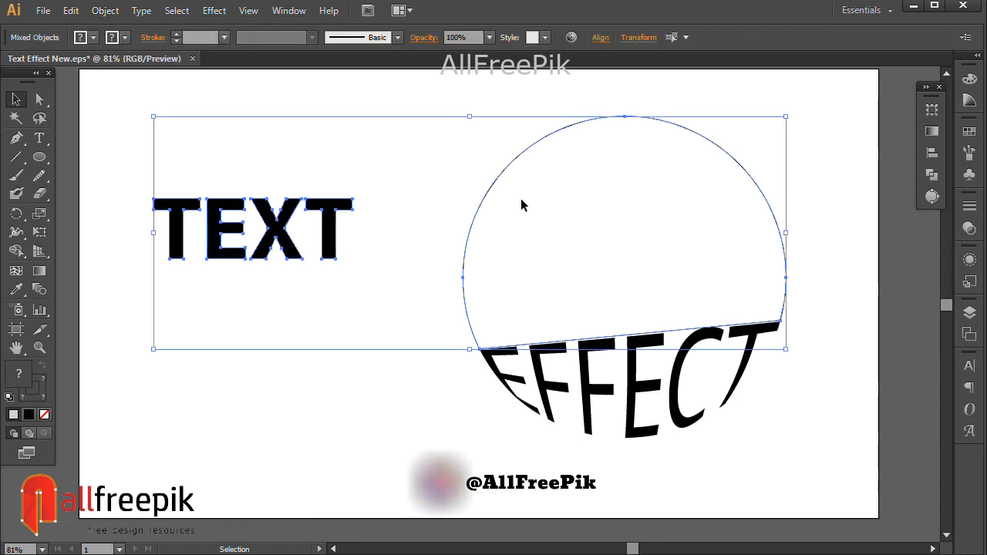
right_click(520, 205)
left_click(105, 10)
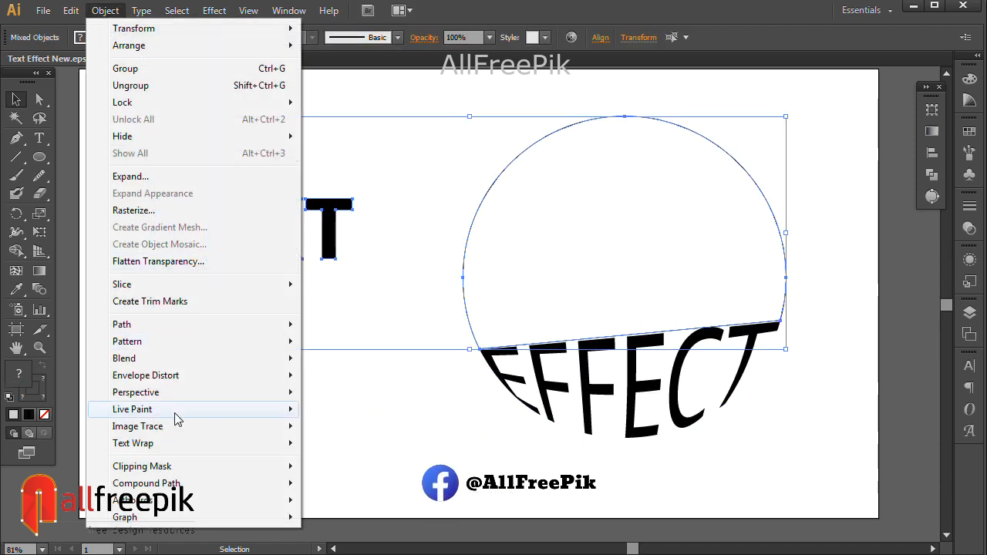
mouse_move(185, 375)
left_click(352, 410)
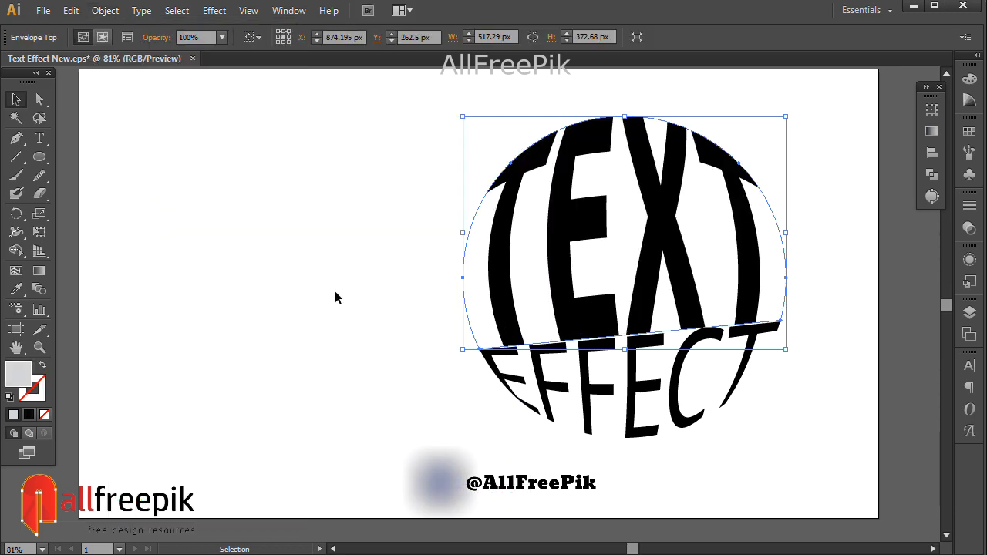
- Select both envelope shapes and move them toward the artboard's centre
left_click(334, 298)
left_click_drag(824, 110, 465, 467)
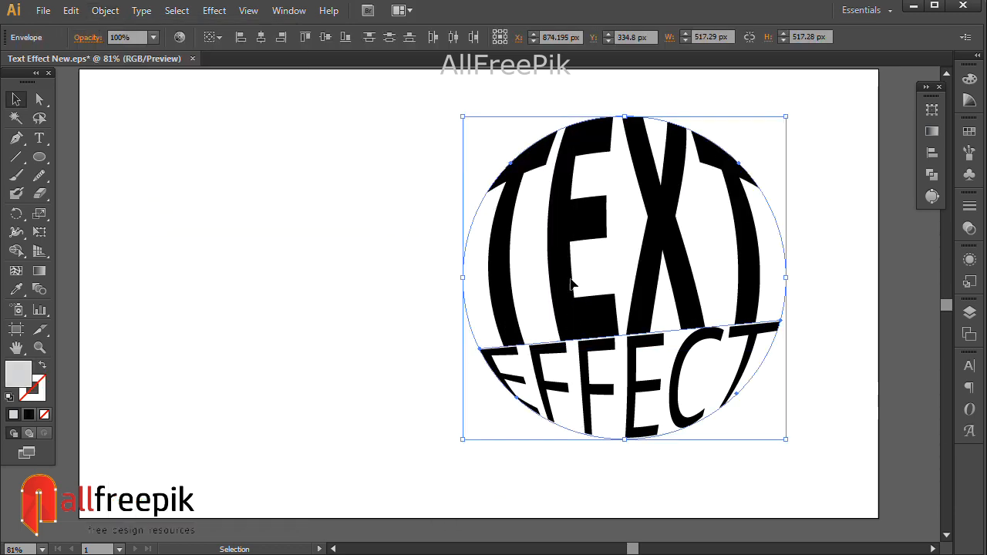
left_click_drag(606, 258, 468, 263)
- Select both envelope shapes and expand them
left_click(722, 307)
left_click(556, 342)
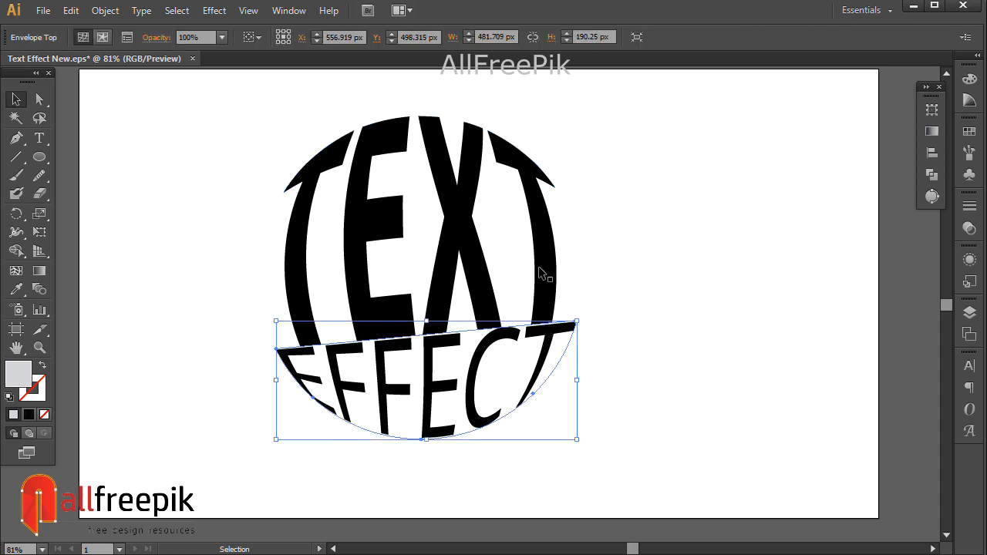
left_click(668, 297)
left_click(560, 315)
left_click(545, 374, "shift")
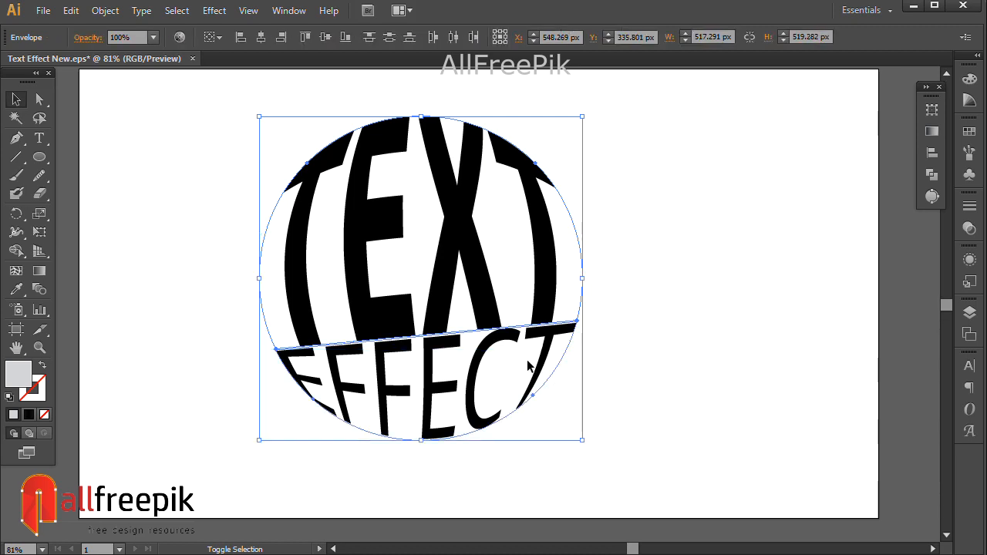
left_click(105, 10)
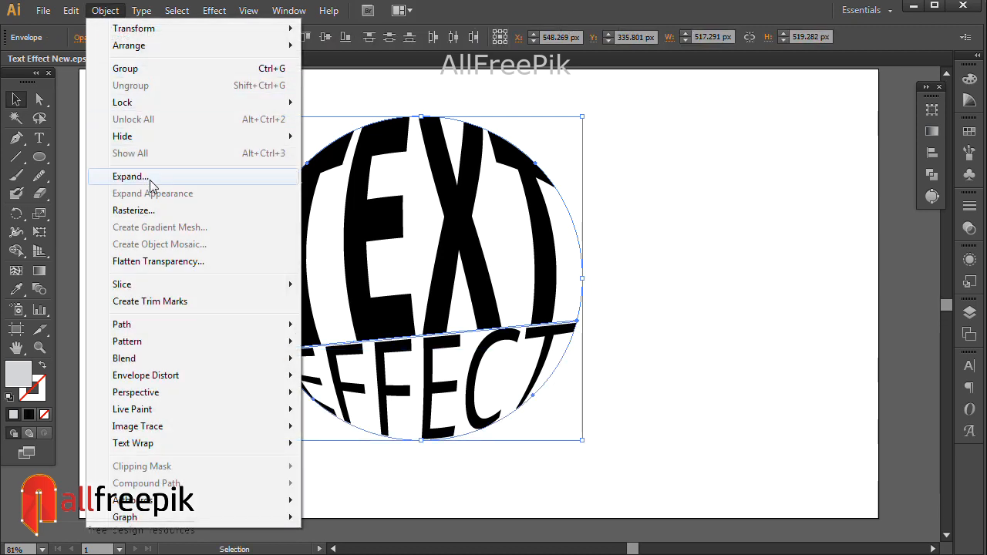
left_click(131, 177)
left_click(191, 347)
- Apply Offset Path to the expanded lettering with an offset of -2 px
left_click(643, 251)
left_click(562, 331)
left_click(551, 276, "shift")
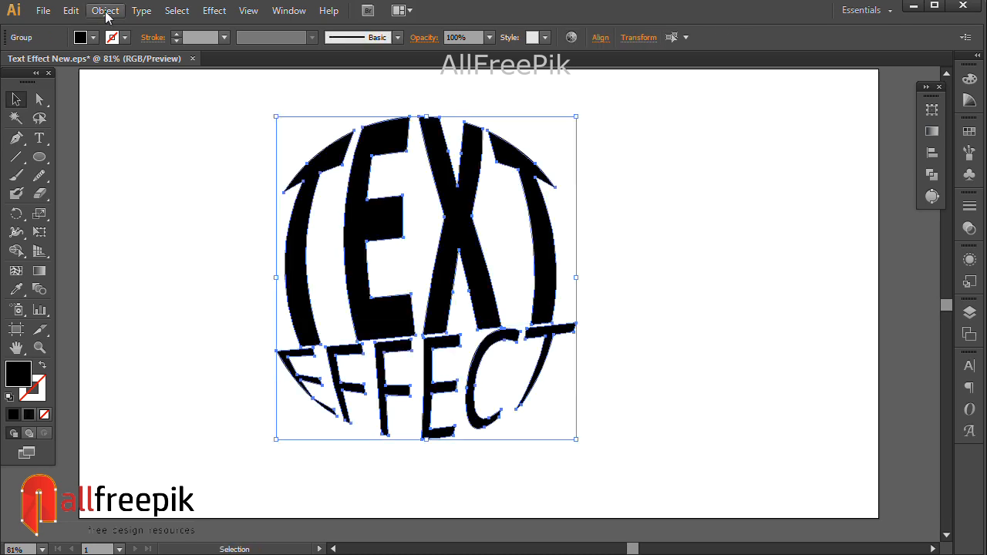
left_click(106, 12)
mouse_move(151, 325)
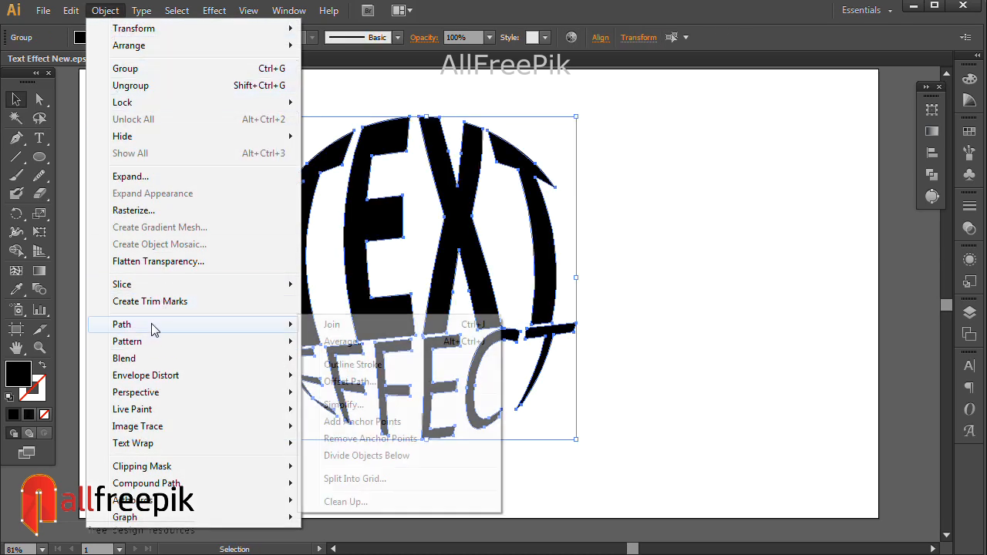
left_click(368, 380)
left_click_drag(587, 301, 700, 248)
left_click(626, 372)
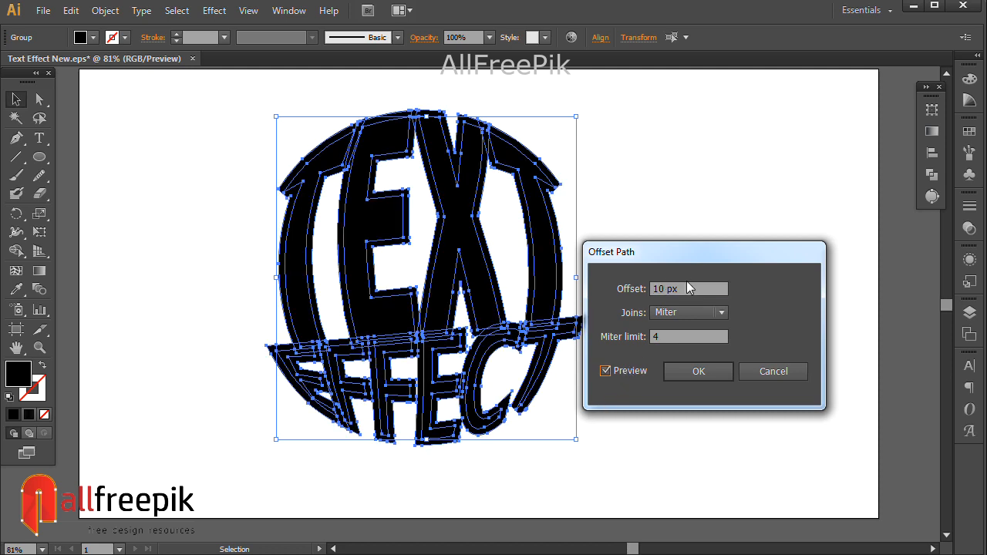
type("-2")
key("Tab")
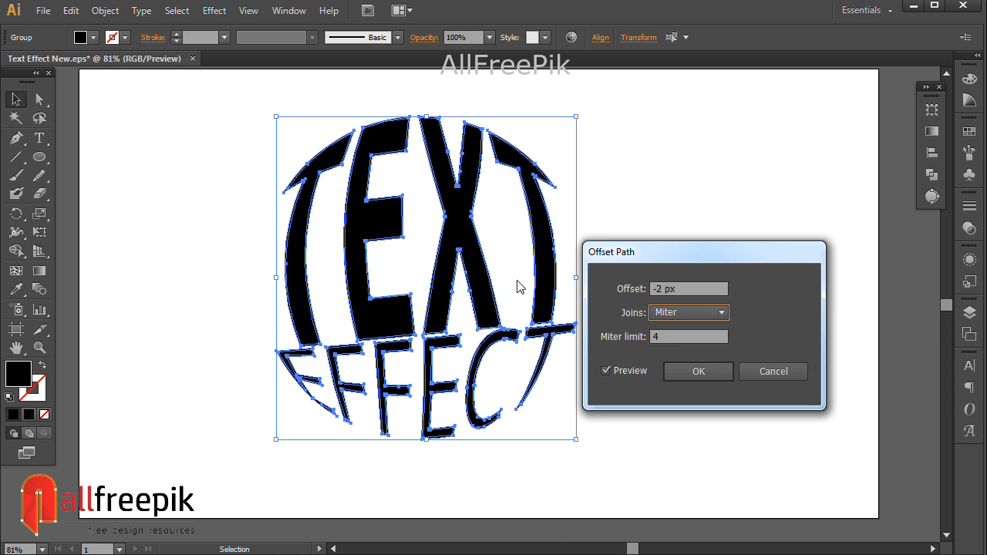
left_click(682, 378)
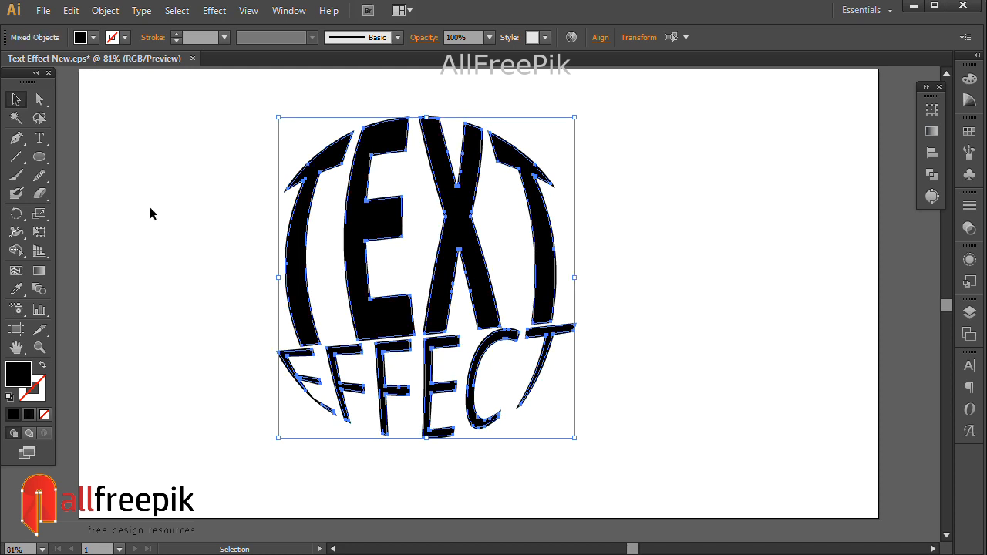
- Fill the selected lettering with the red swatch
left_click(960, 82)
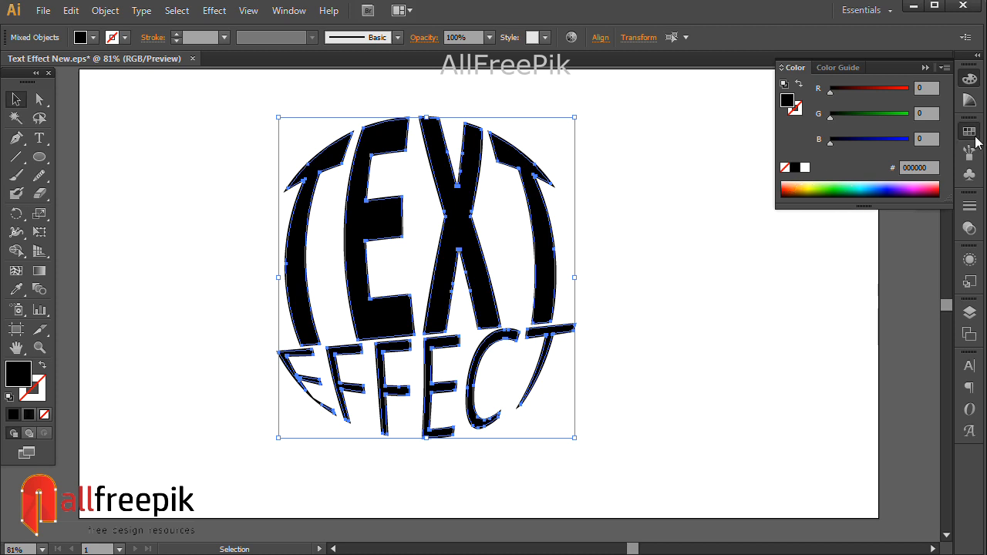
left_click(976, 136)
left_click(822, 141)
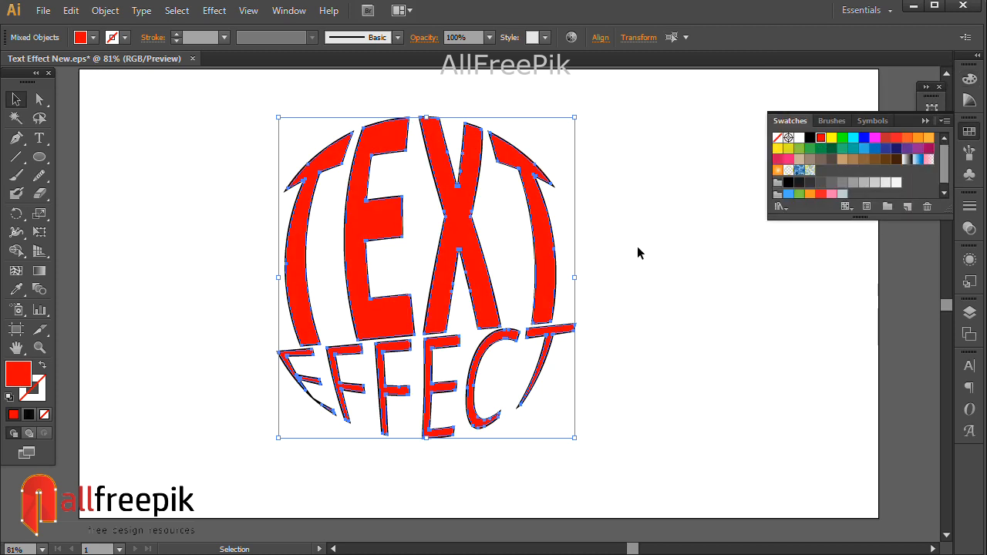
left_click(637, 248)
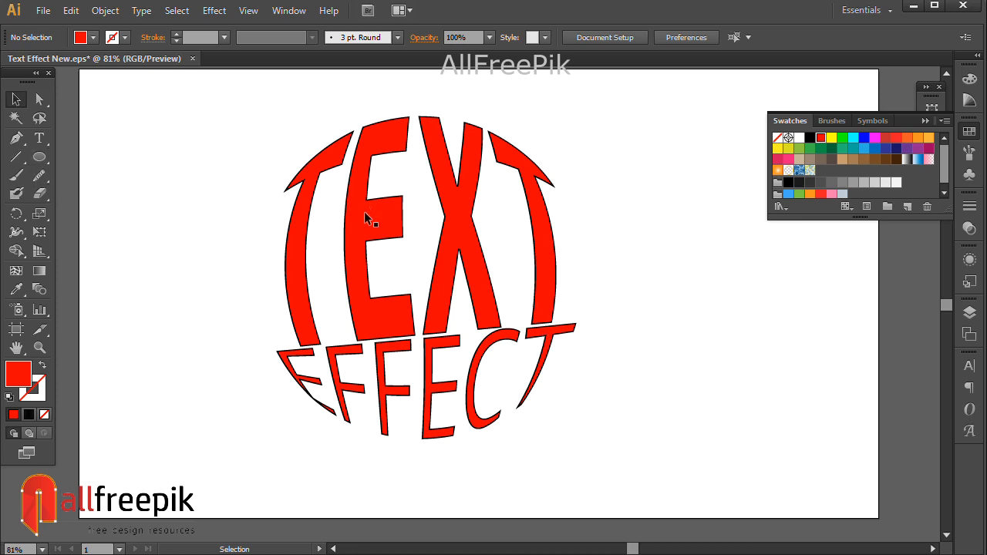
- Copy the red lettering group and paste a copy in front
left_click(453, 212)
left_click(545, 359, "shift")
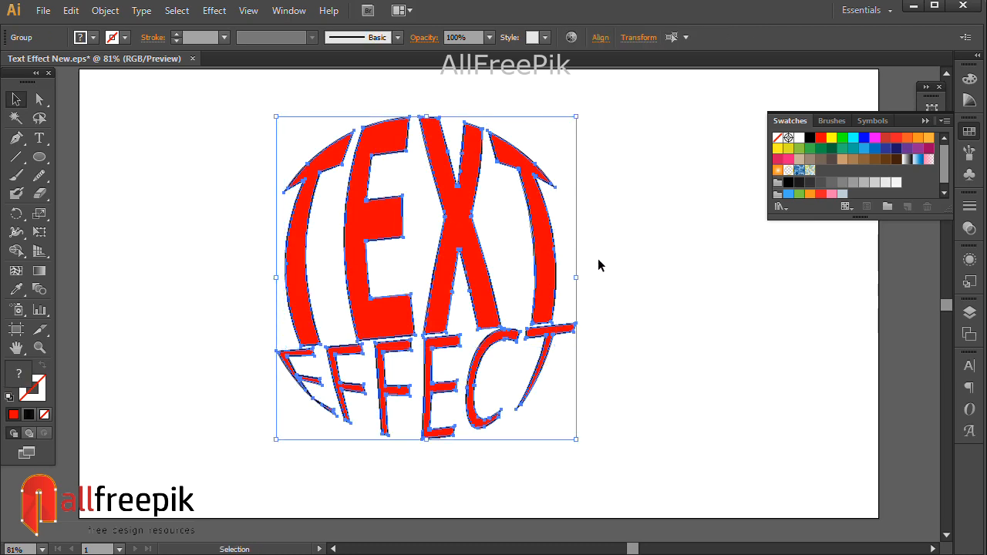
left_click(70, 12)
left_click(671, 263)
left_click(594, 259)
left_click(463, 233)
left_click(70, 11)
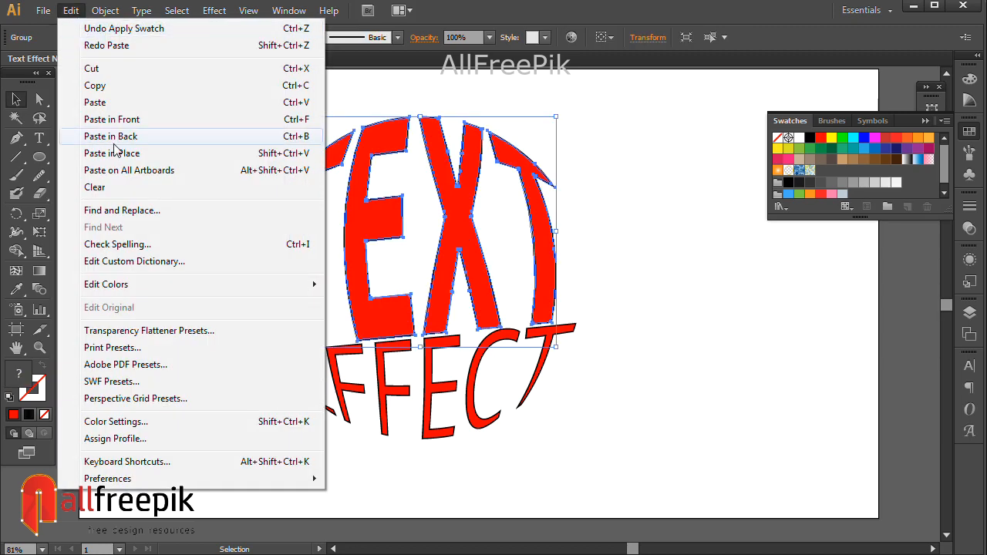
left_click(194, 121)
- Shrink the pasted copy and fill it with the yellow swatch
left_click_drag(555, 117, 506, 187)
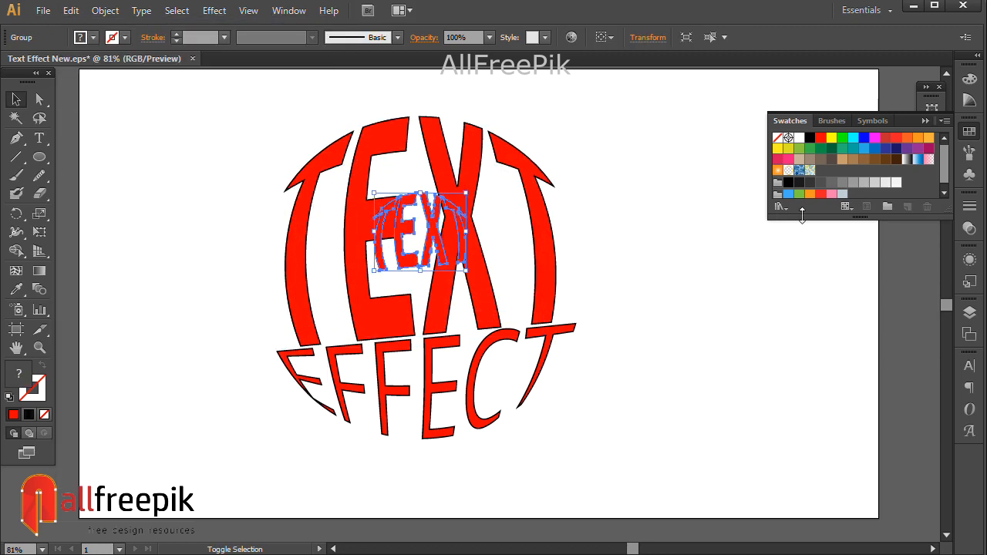
left_click(831, 139)
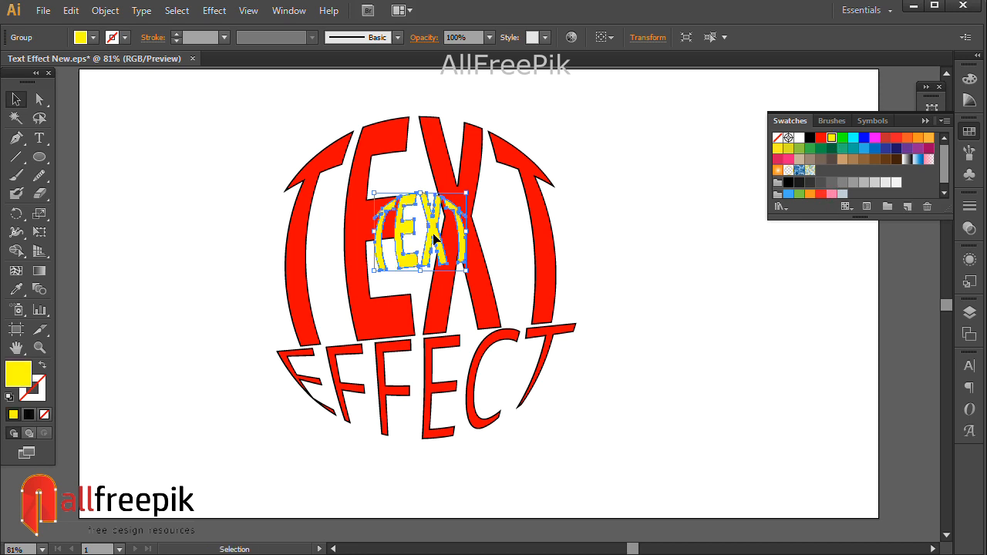
- Send the yellow copy to the back
right_click(434, 234)
mouse_move(511, 372)
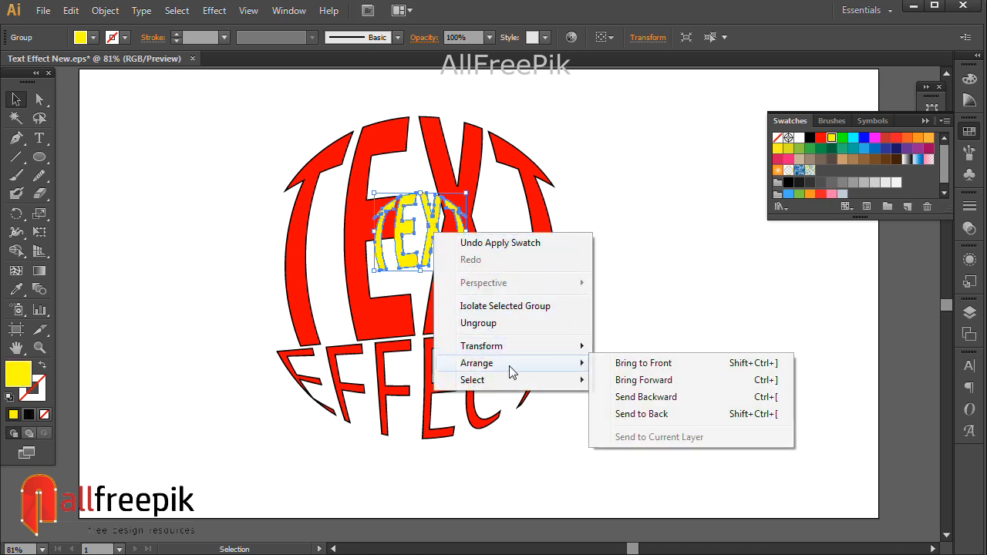
left_click(659, 416)
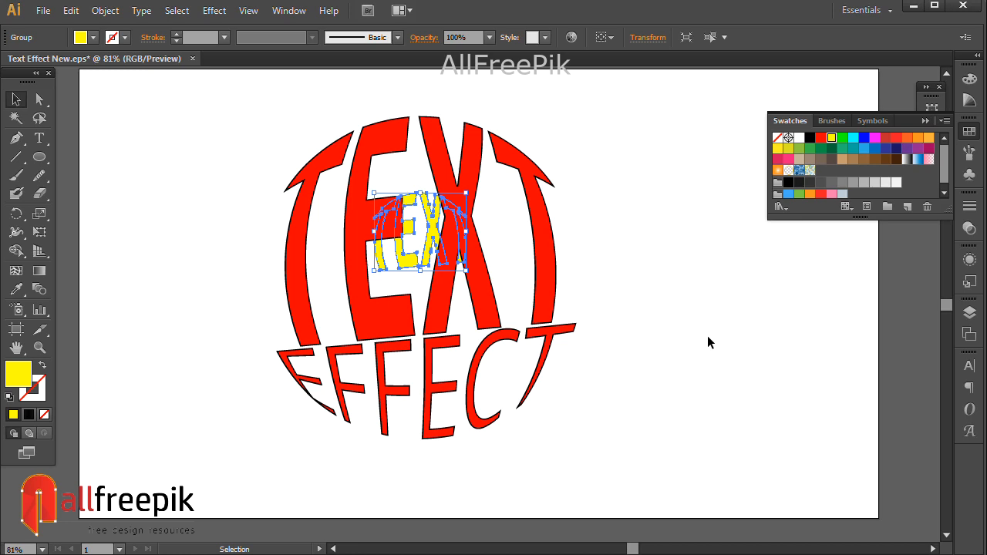
- Select the red TEXT lettering group and ungroup it
left_click(707, 341)
left_click(428, 233)
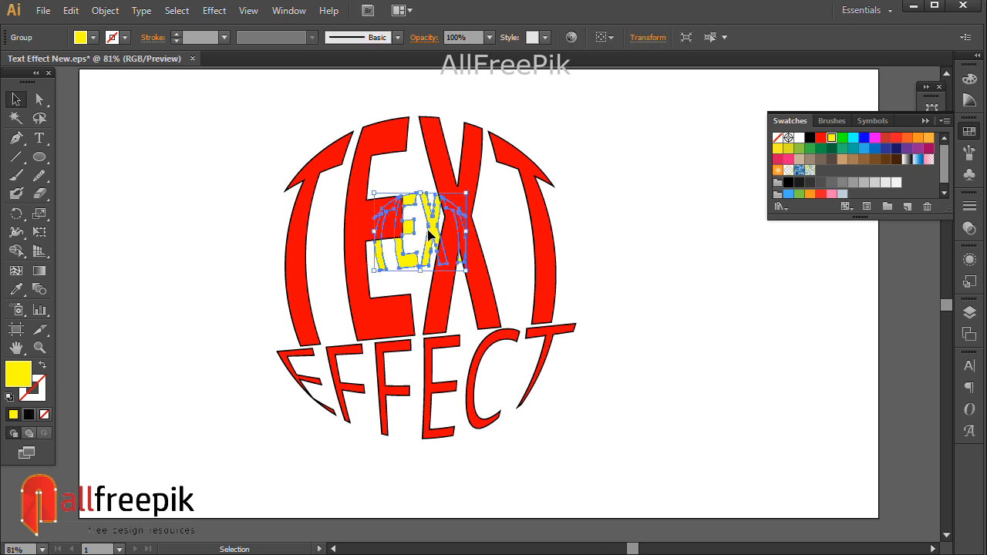
left_click(476, 193)
left_click(670, 235)
left_click(476, 174)
right_click(476, 175)
left_click(522, 258)
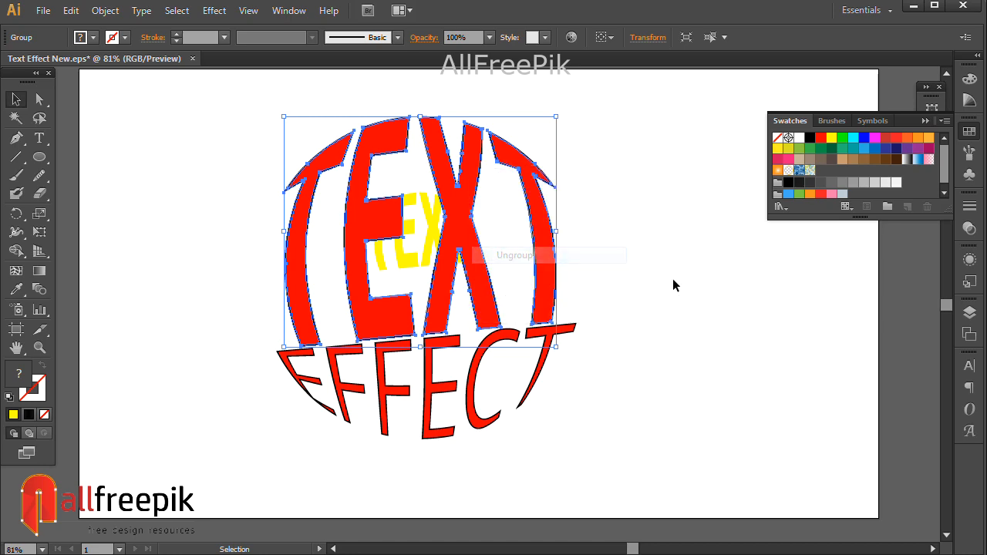
left_click(674, 285)
- Try to move the top of a letter, undoing the move
right_click(448, 199)
left_click(501, 291)
left_click(691, 311)
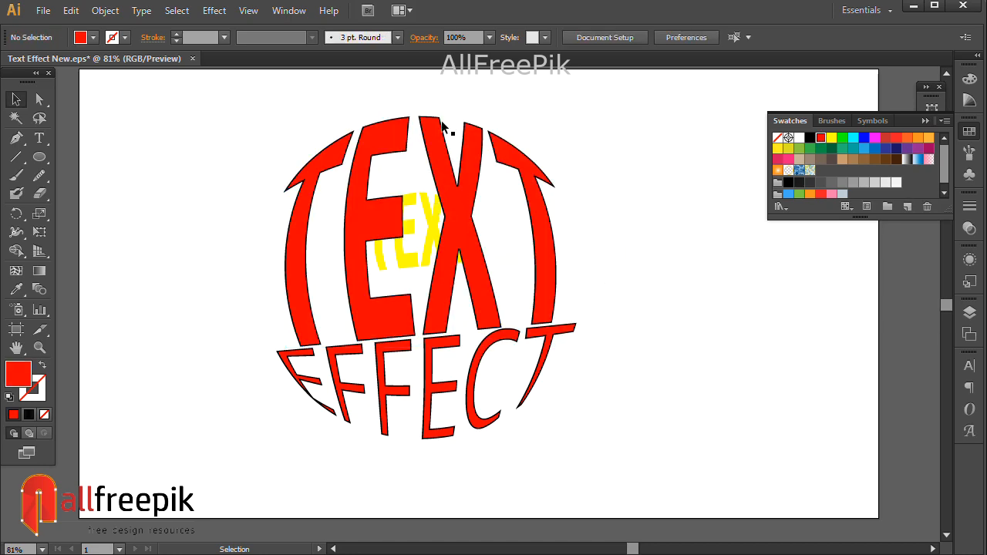
left_click_drag(443, 129, 494, 109)
key("ctrl+z")
- Select the four red TEXT letters and lock the selection
left_click(546, 232)
left_click(465, 240, "shift")
left_click(357, 234, "shift")
left_click(299, 257, "shift")
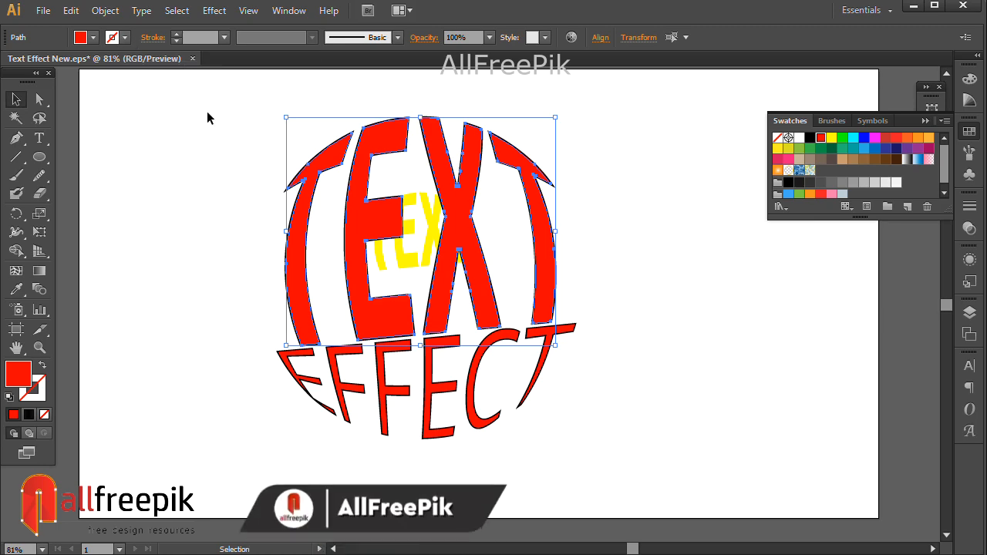
left_click(104, 11)
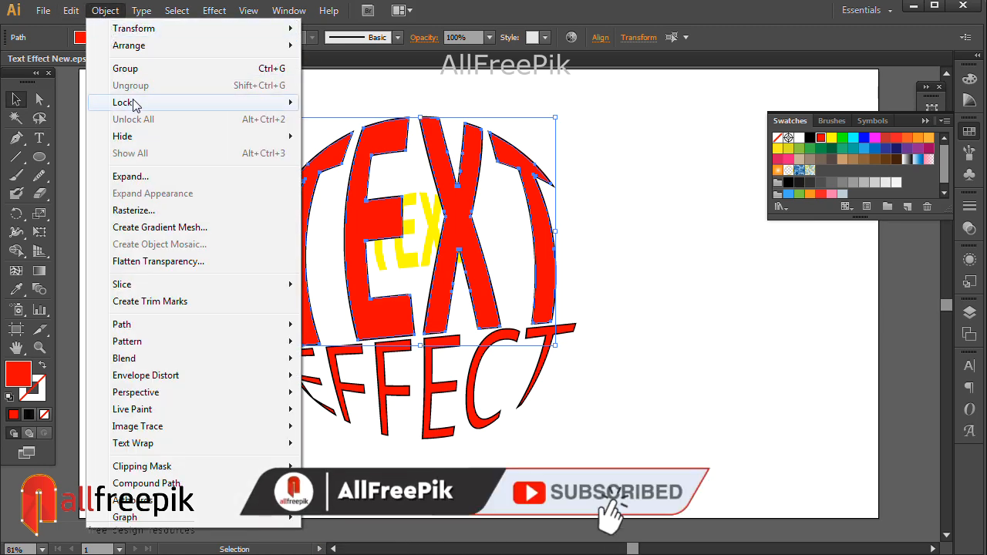
mouse_move(137, 104)
left_click(370, 104)
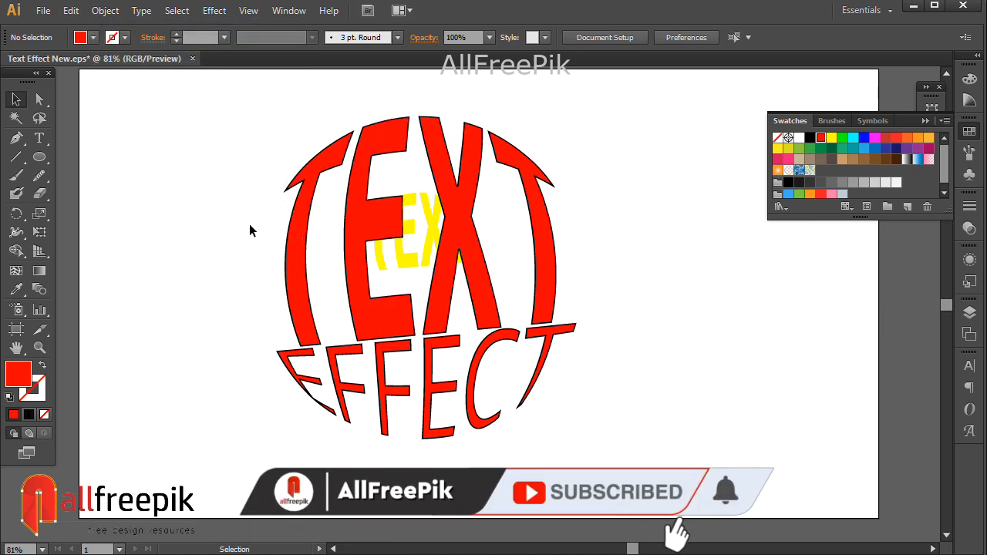
- Group the four red TEXT letters and cut the group
left_click(544, 226)
left_click(470, 233, "shift")
left_click(383, 232, "shift")
left_click(299, 233, "shift")
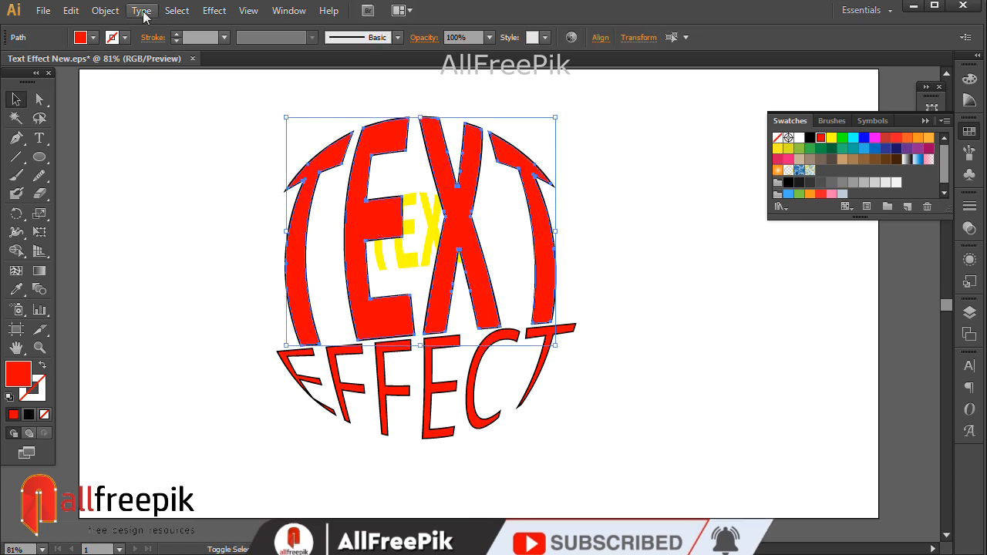
left_click(104, 10)
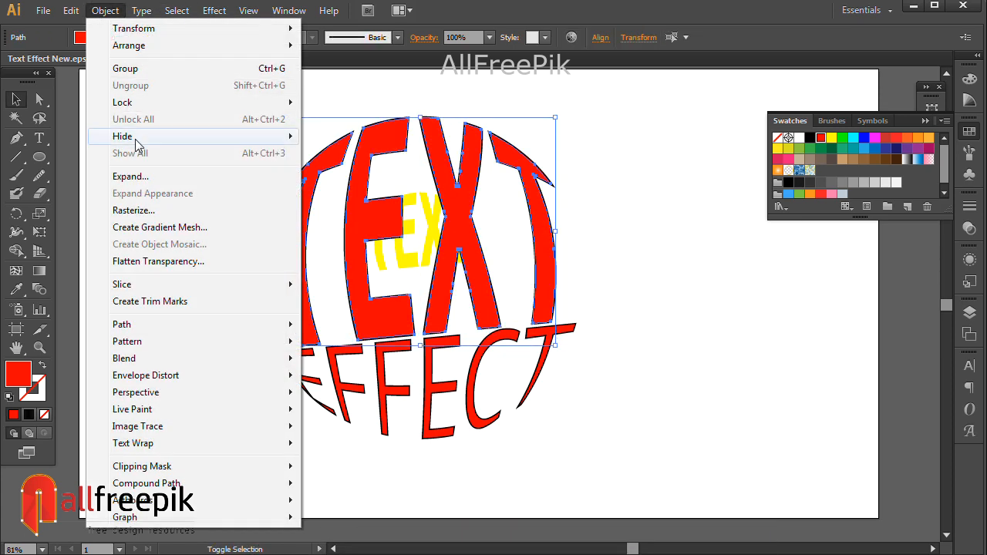
left_click(148, 69)
left_click(555, 208)
left_click(551, 207)
left_click(99, 10)
left_click(70, 10)
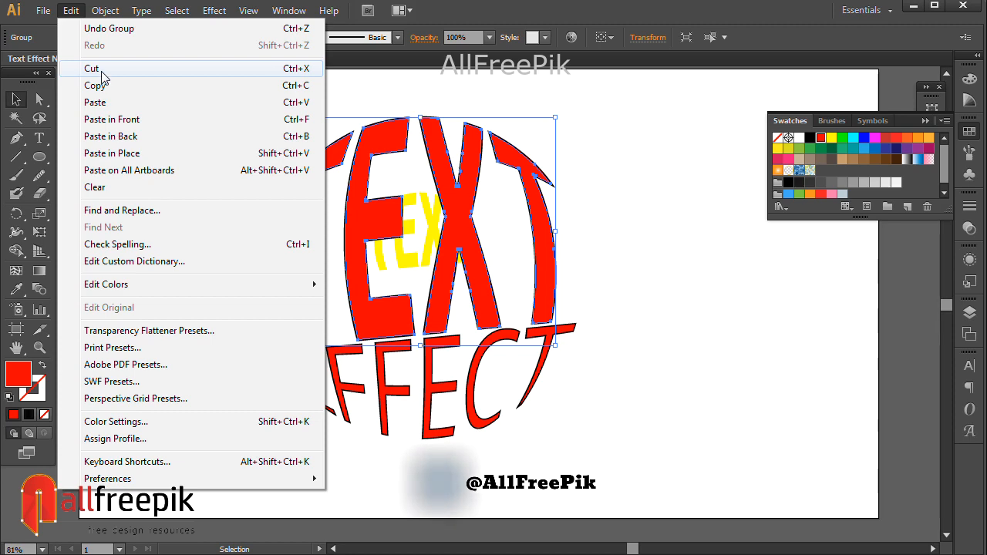
left_click(101, 70)
- Select the four black TEXT letters underneath and group them
left_click(544, 232)
left_click(459, 245, "shift")
left_click(391, 228, "shift")
left_click(303, 235, "shift")
left_click(70, 10)
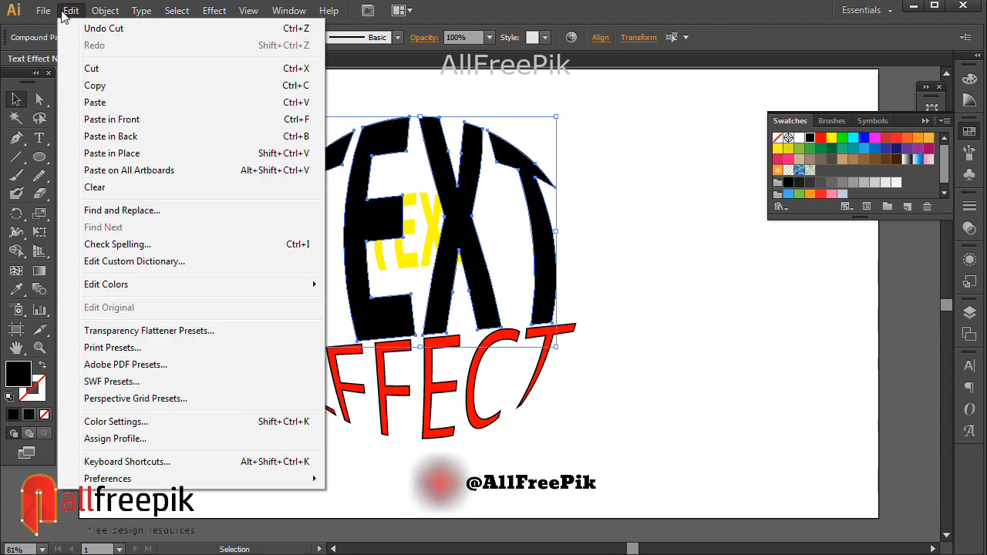
mouse_move(108, 10)
left_click(115, 68)
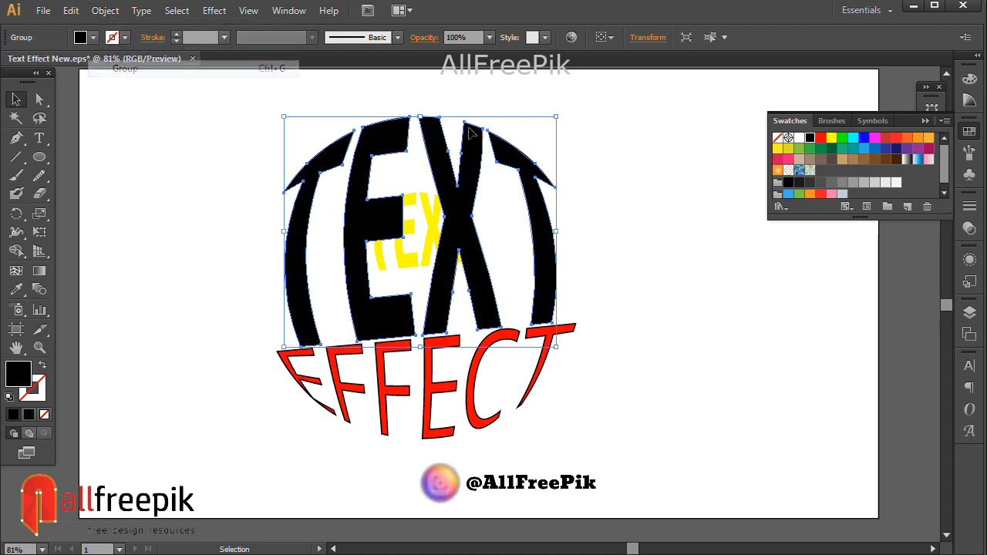
- Select the yellow and black TEXT lettering and set the blend options to Specified Steps with 25 steps
left_click(638, 208)
left_click(451, 222)
left_click(339, 139, "shift")
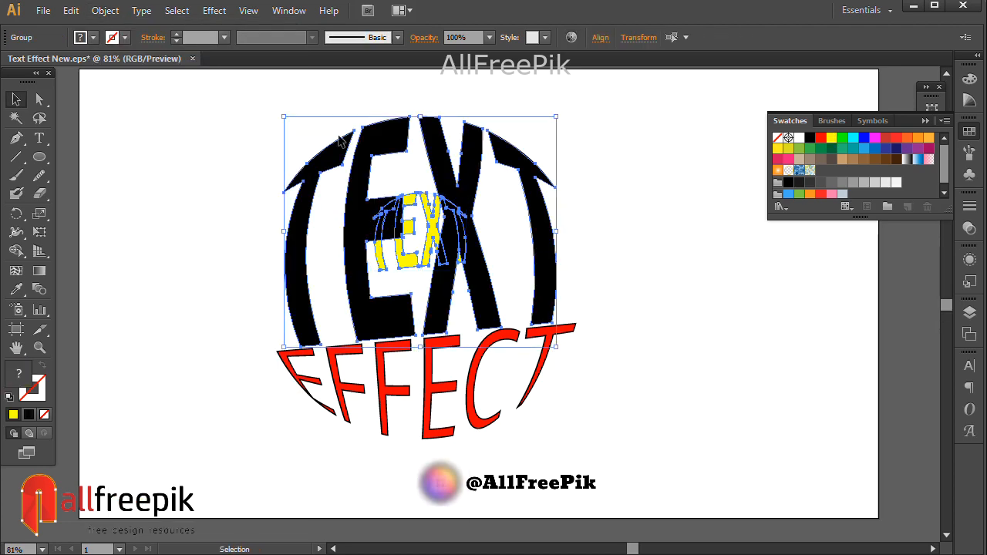
left_click(111, 10)
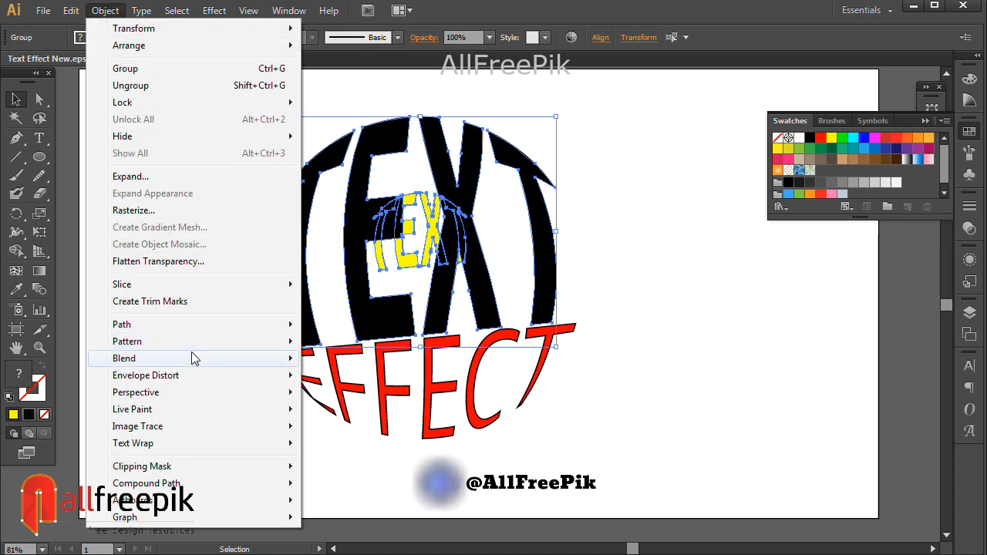
mouse_move(192, 358)
left_click(368, 398)
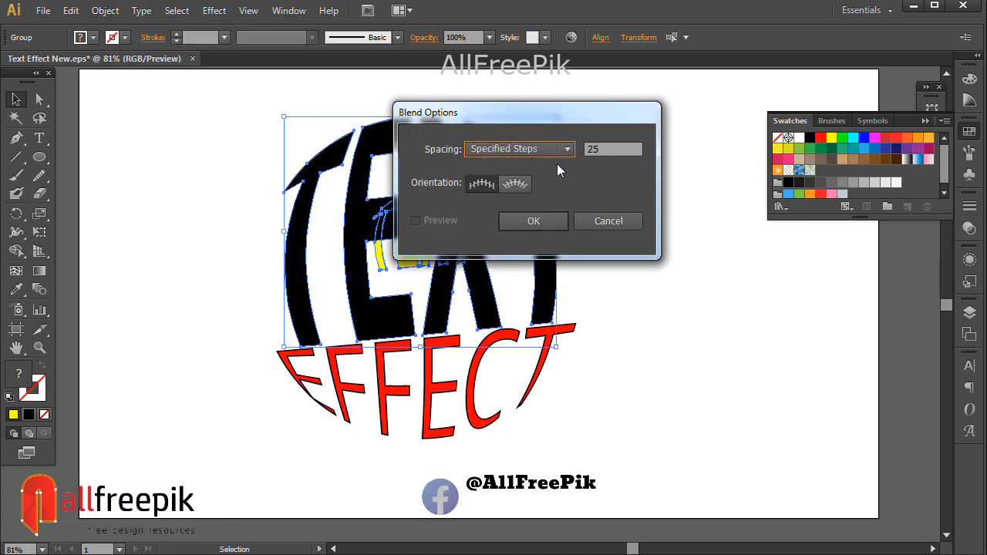
left_click(554, 149)
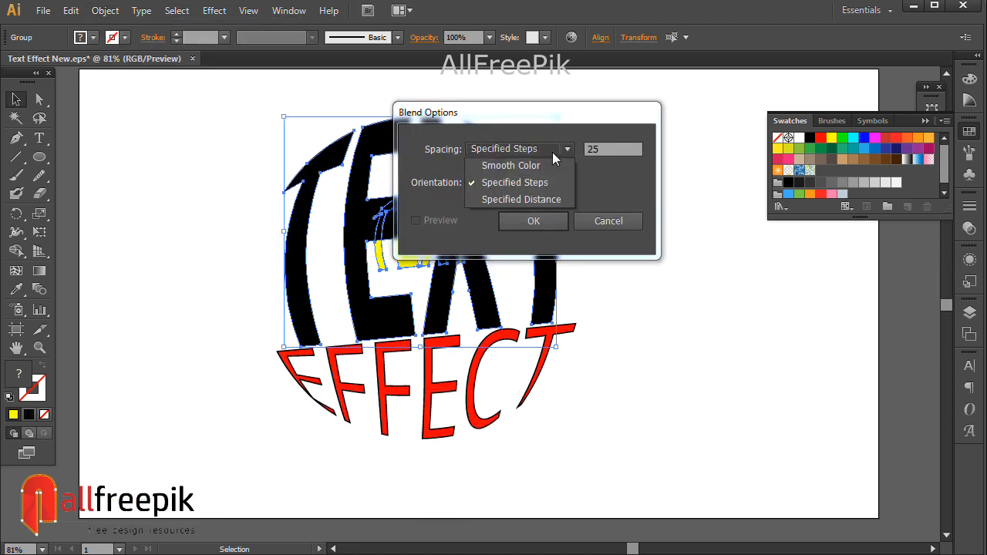
left_click(535, 185)
left_click(534, 222)
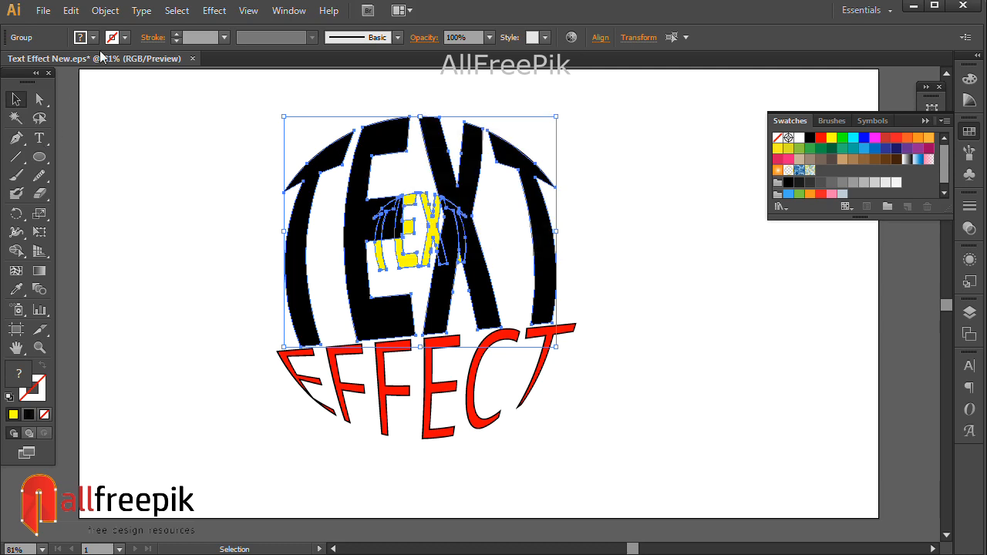
- Make a blend between the yellow and black TEXT lettering
left_click(105, 10)
mouse_move(151, 362)
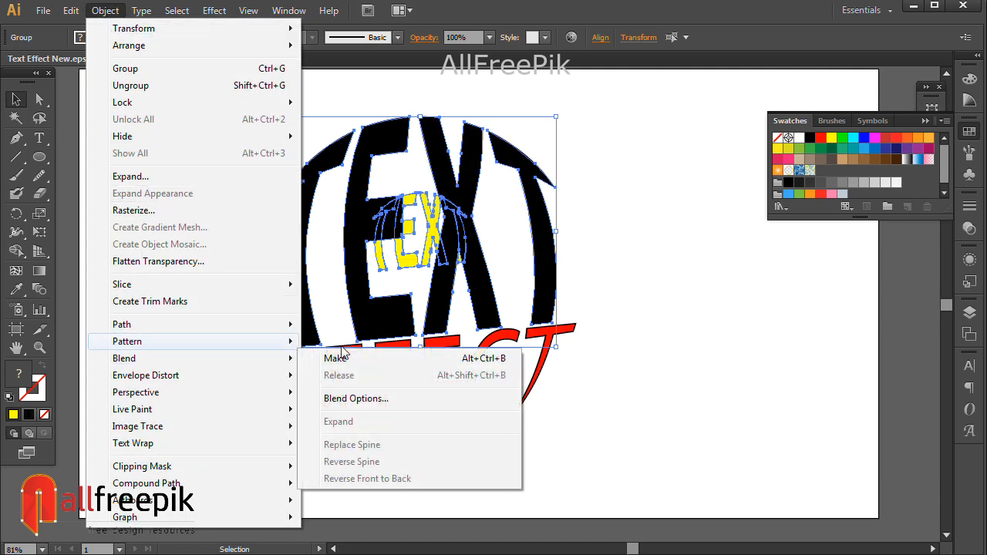
left_click(332, 358)
- With Direct Selection, recolor the black TEXT blend lettering to the orange swatch R=247 G=147 B=30
left_click(672, 311)
key("a")
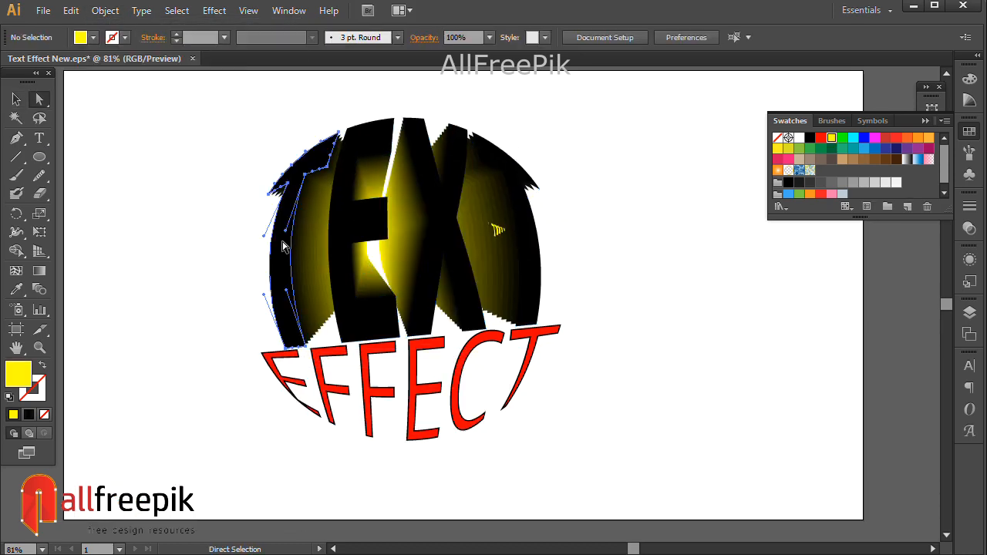
left_click(309, 231)
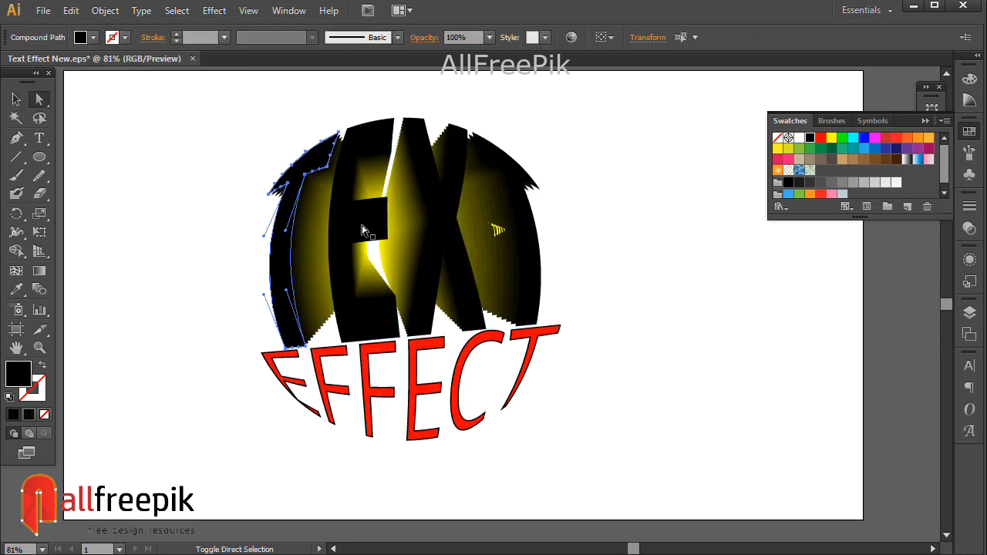
left_click(531, 249, "shift")
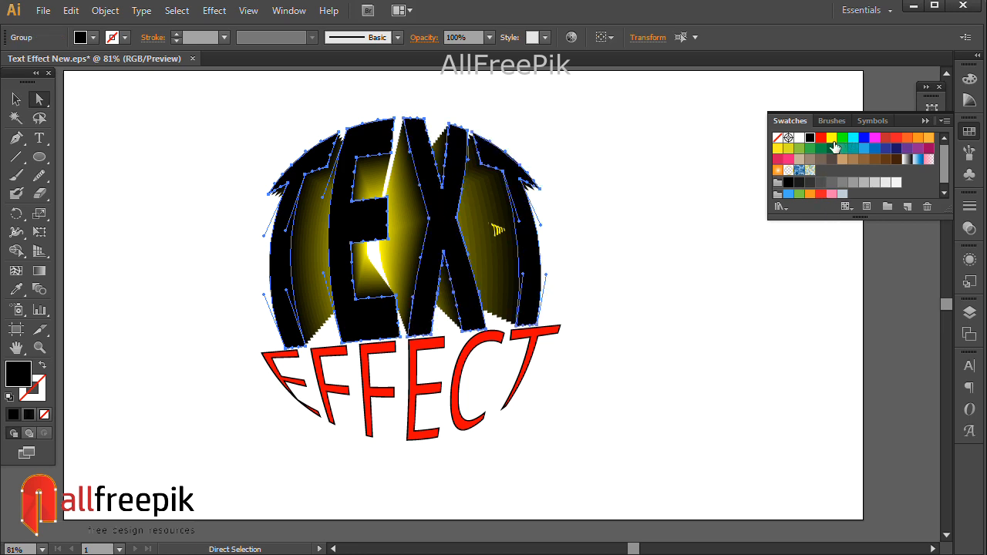
left_click(832, 140)
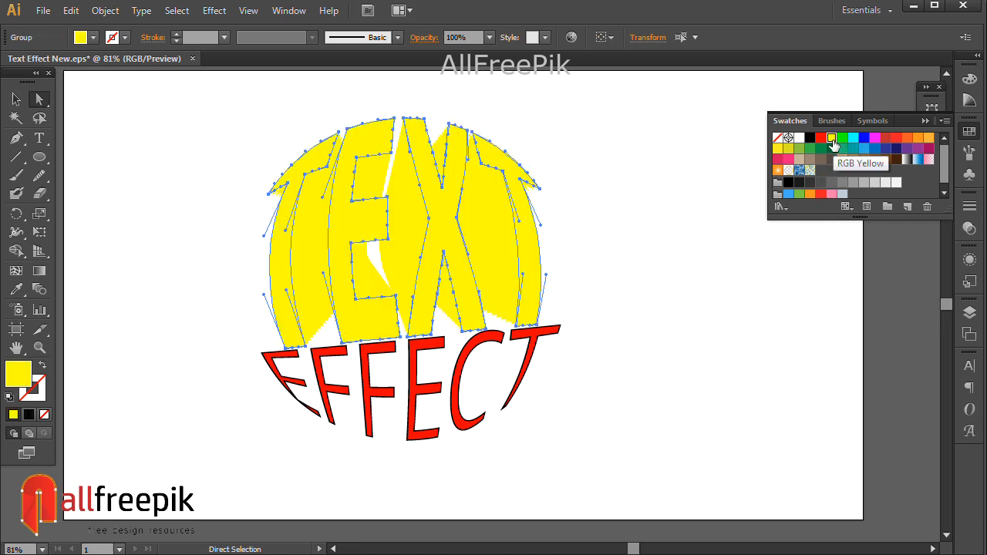
left_click(907, 139)
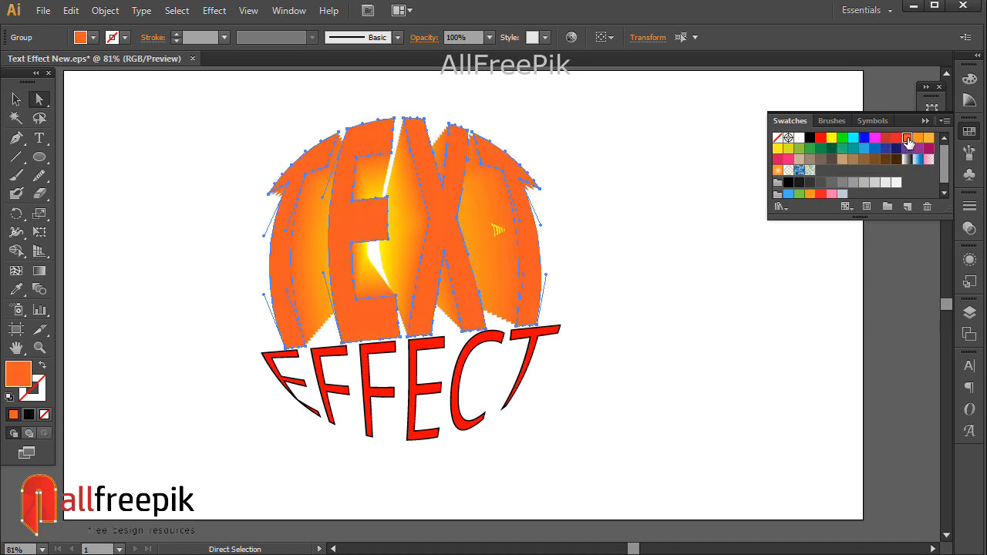
left_click(916, 139)
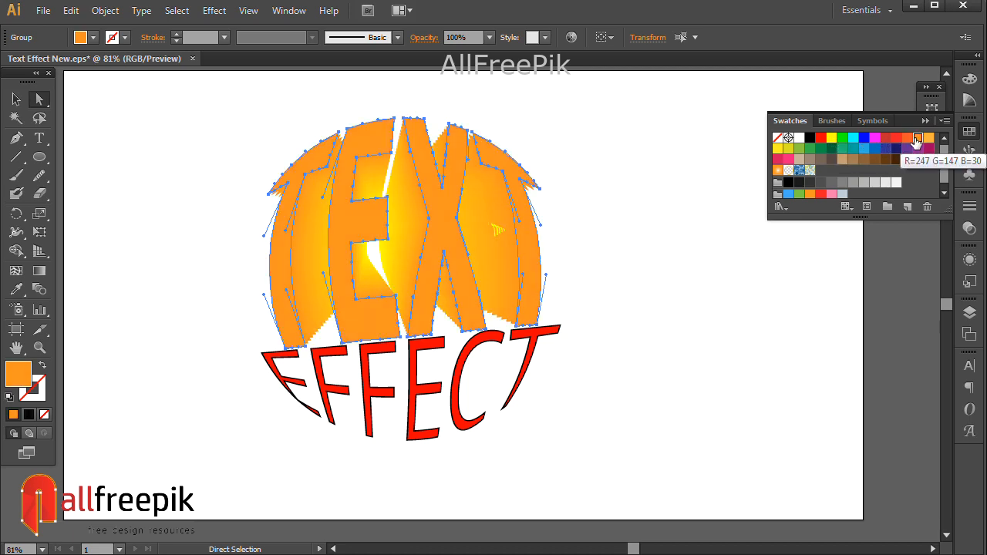
left_click(662, 265)
- Paste the red TEXT lettering in front of the blend
left_click(70, 11)
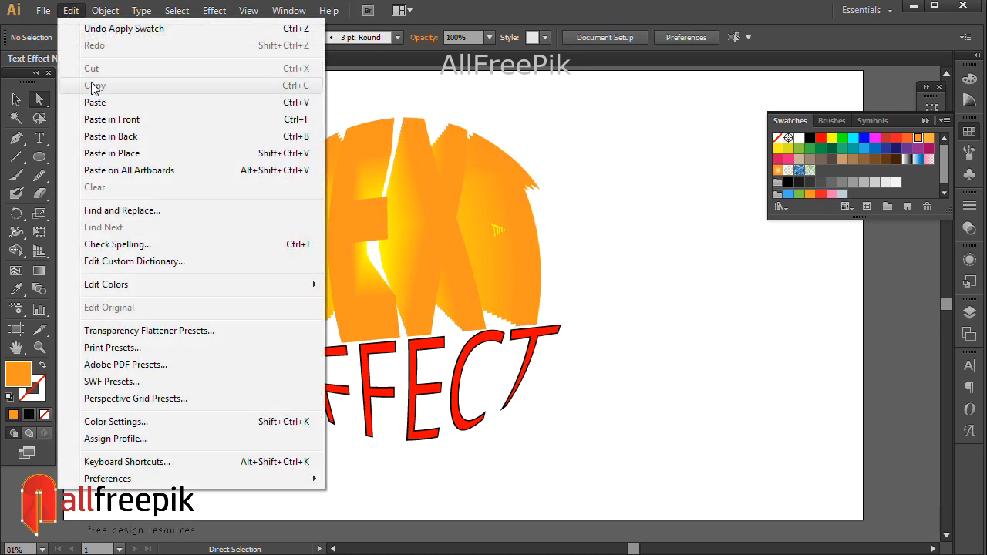
left_click(114, 119)
left_click(14, 99)
left_click(632, 268)
left_click_drag(661, 321, 648, 312)
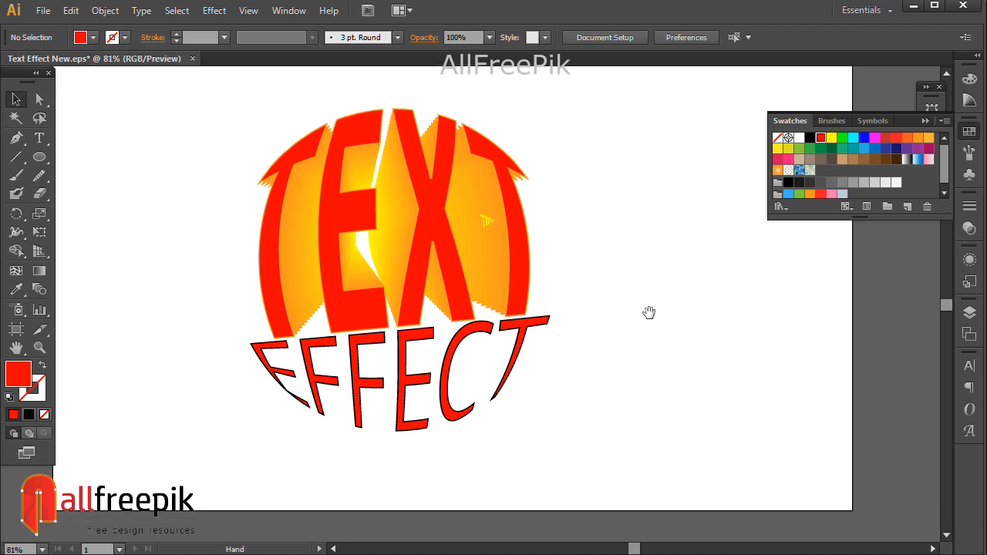
- Ungroup the red EFFECT lettering
left_click(472, 333)
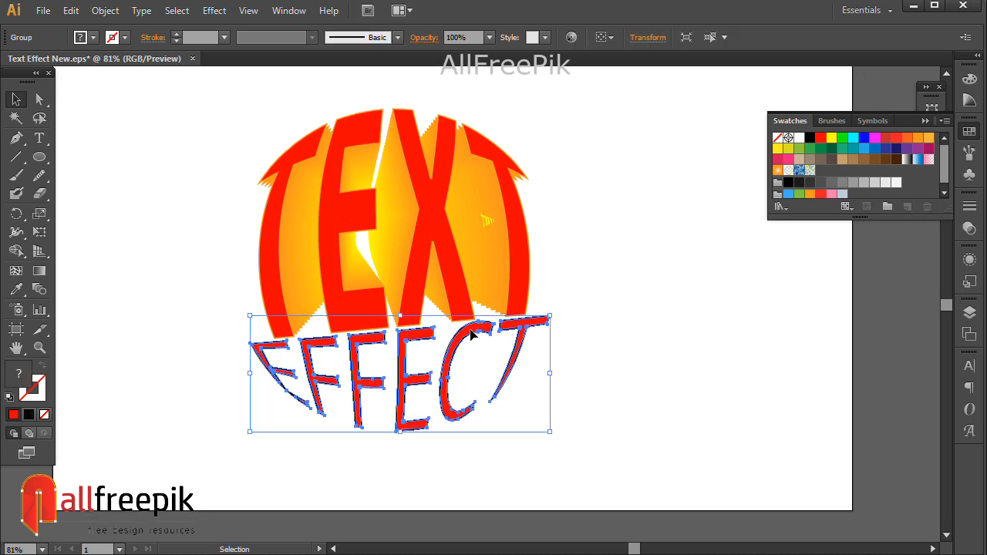
right_click(471, 332)
left_click(535, 430)
left_click(647, 406)
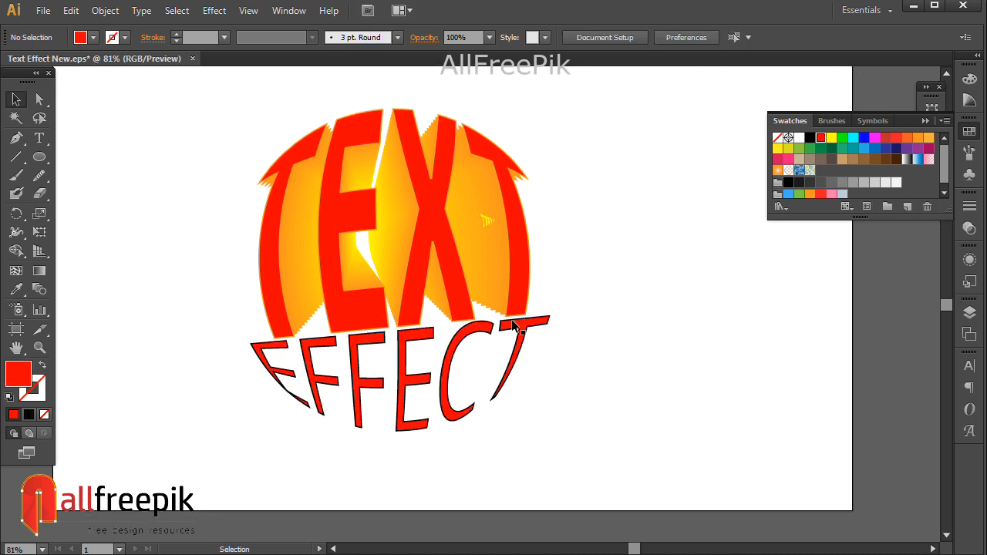
- Try moving the EFFECT lettering downward, undoing the move
left_click(523, 330)
left_click_drag(524, 330, 536, 410)
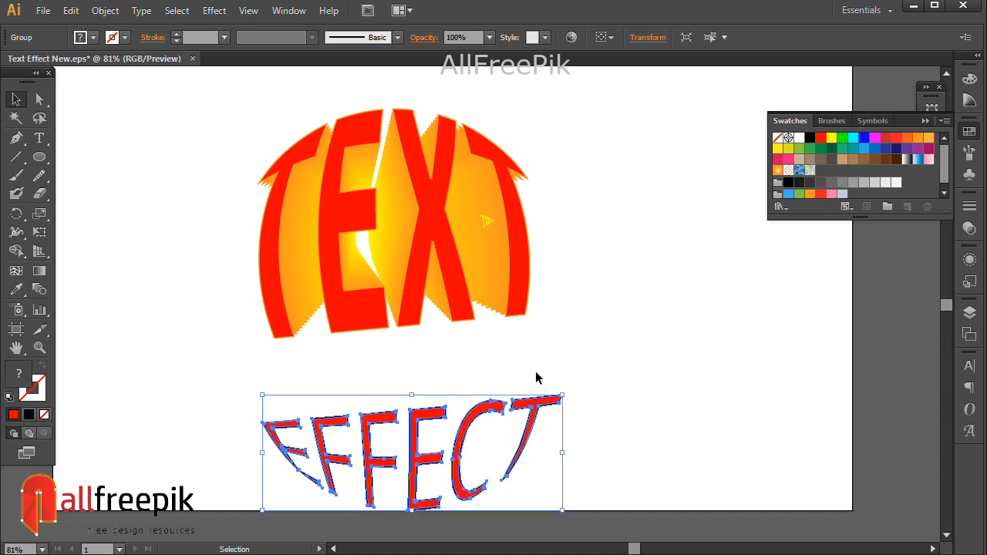
left_click(70, 10)
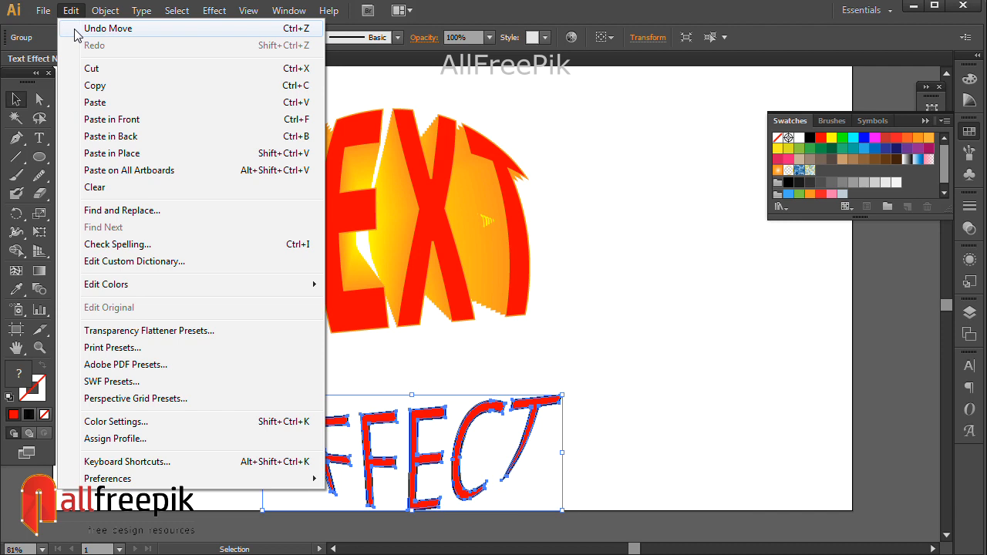
left_click(77, 24)
- Ungroup the red EFFECT lettering once more
left_click(650, 410)
right_click(532, 323)
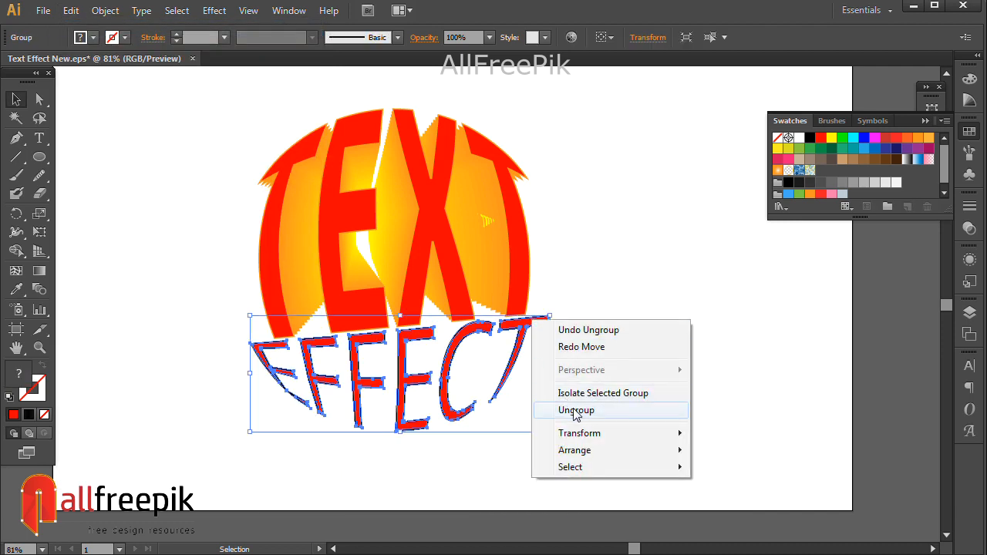
left_click(550, 408)
- Group the six red EFFECT letters and cut the group
left_click(621, 406)
left_click(532, 323)
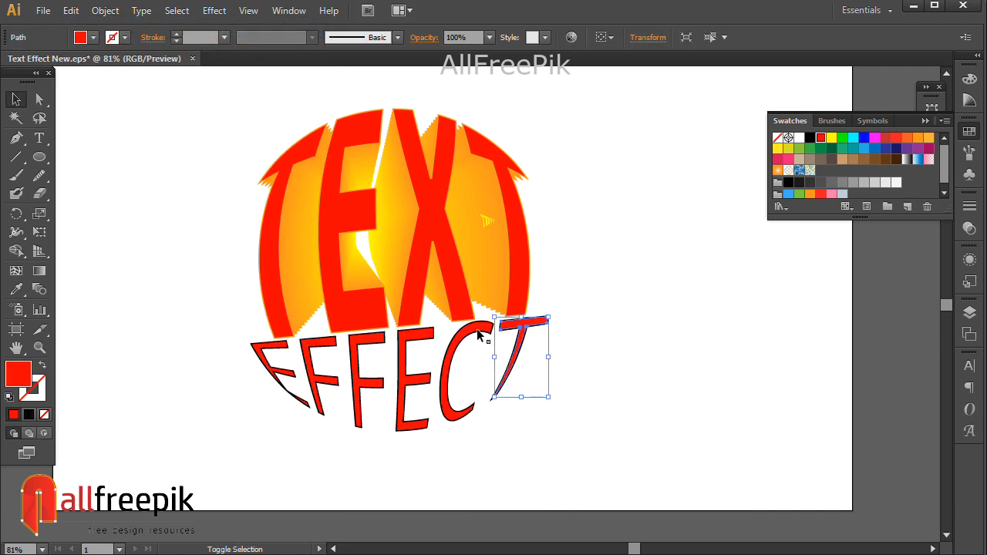
left_click(447, 344, "shift")
left_click(415, 345, "shift")
left_click(359, 344, "shift")
left_click(322, 350, "shift")
left_click(281, 352, "shift")
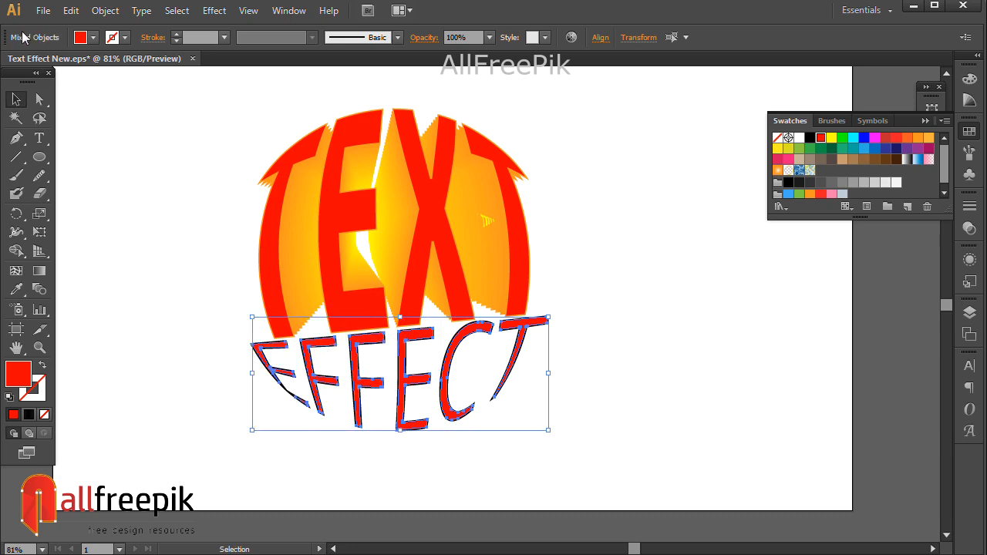
left_click(70, 10)
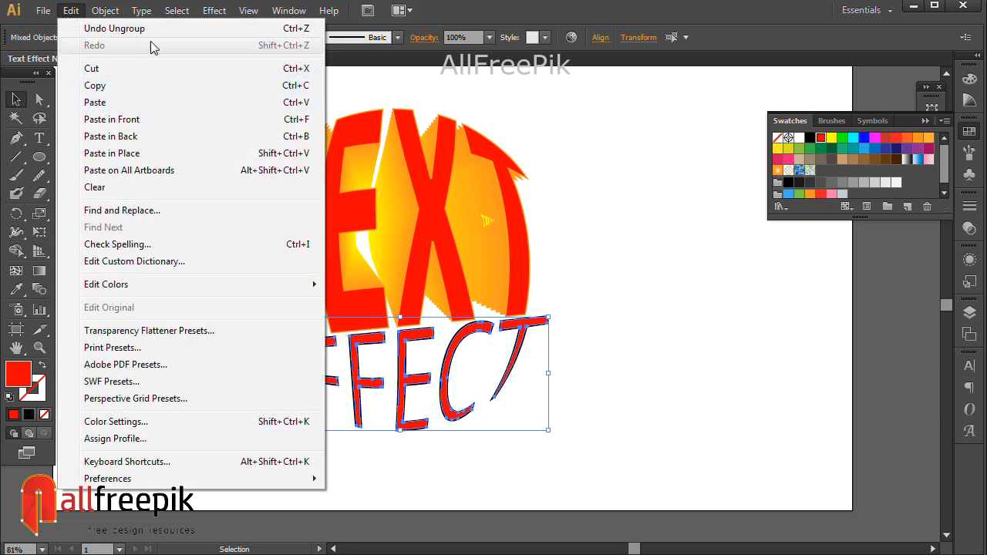
mouse_move(102, 10)
left_click(123, 68)
left_click(69, 12)
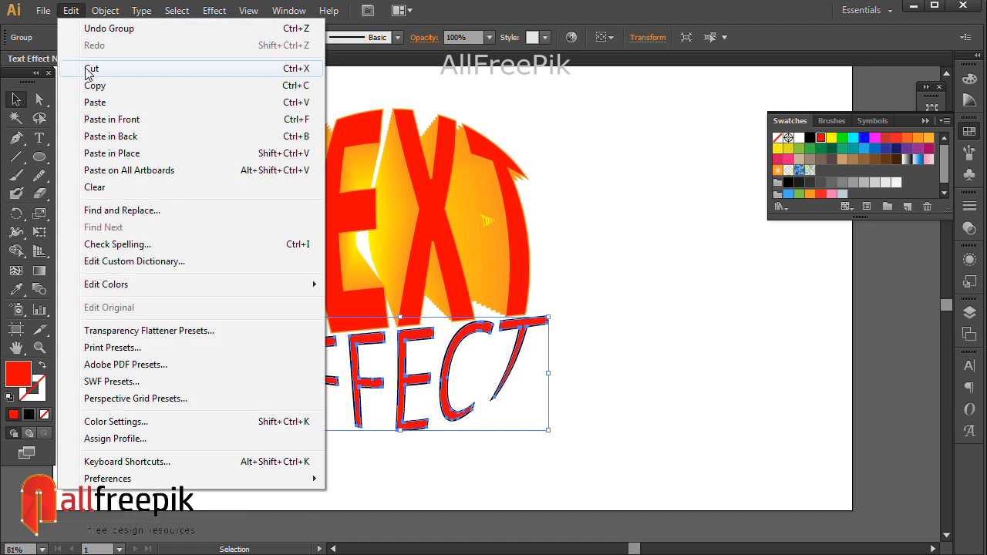
left_click(90, 69)
- Select the black EFFECT letters beneath, group them and fill them with the orange swatch
left_click_drag(586, 451, 254, 359)
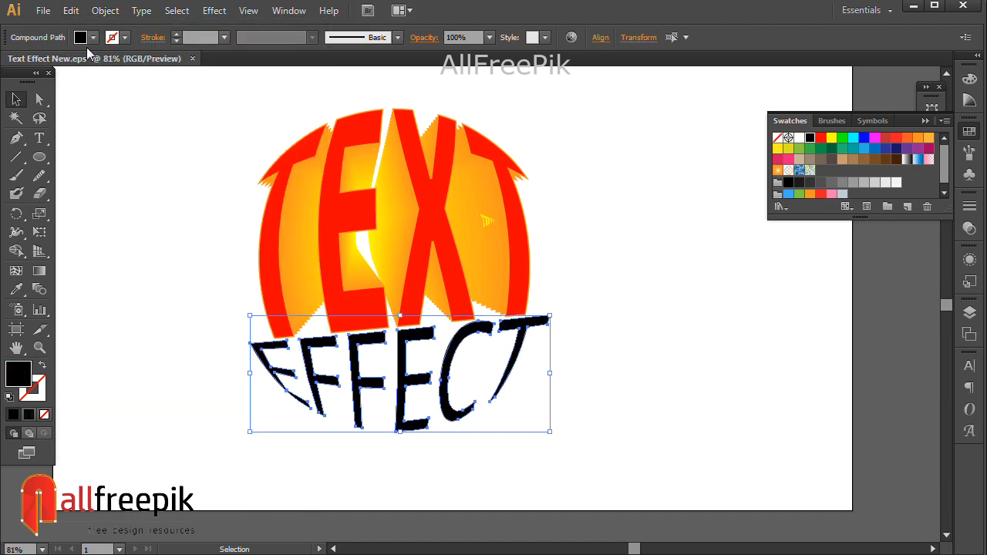
left_click(107, 13)
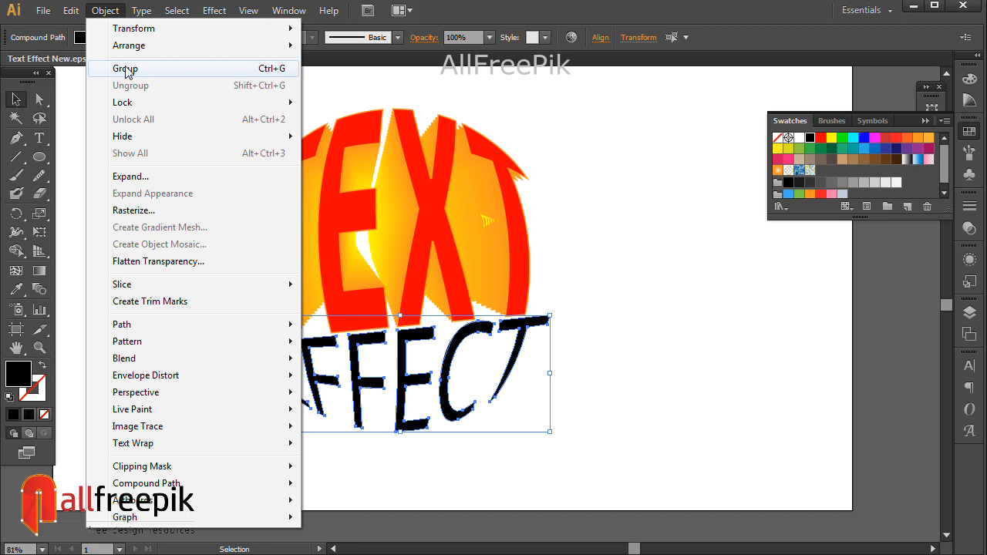
left_click(126, 70)
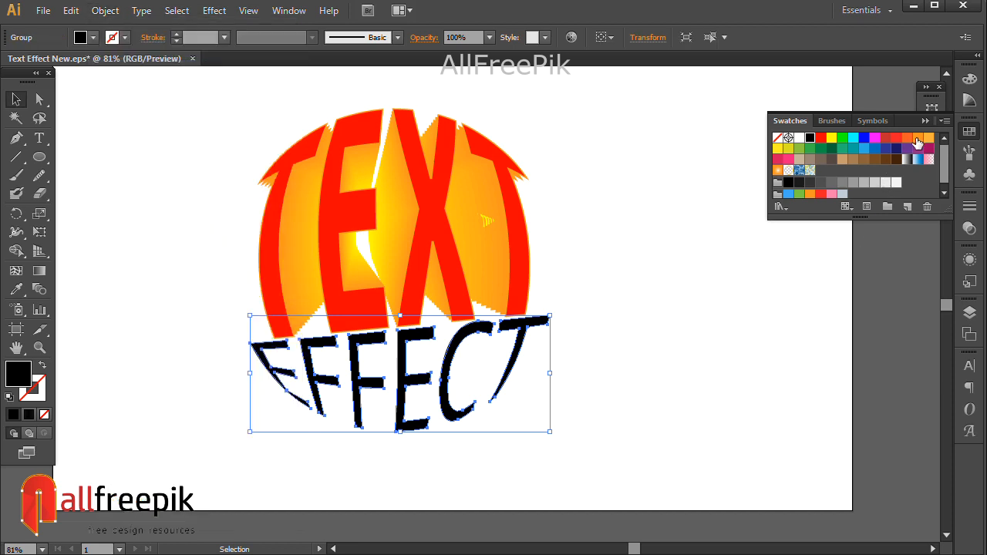
left_click(916, 138)
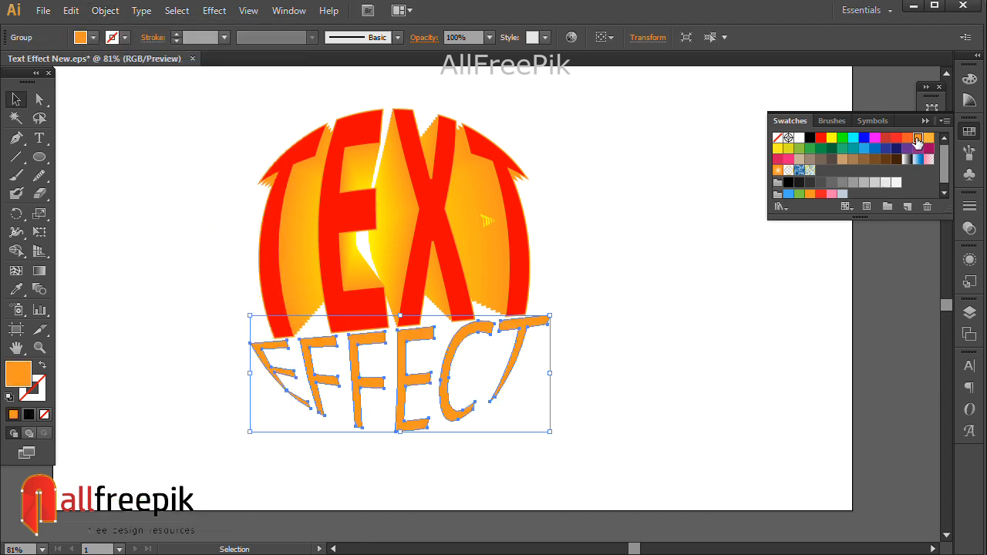
left_click(560, 415)
left_click(464, 330)
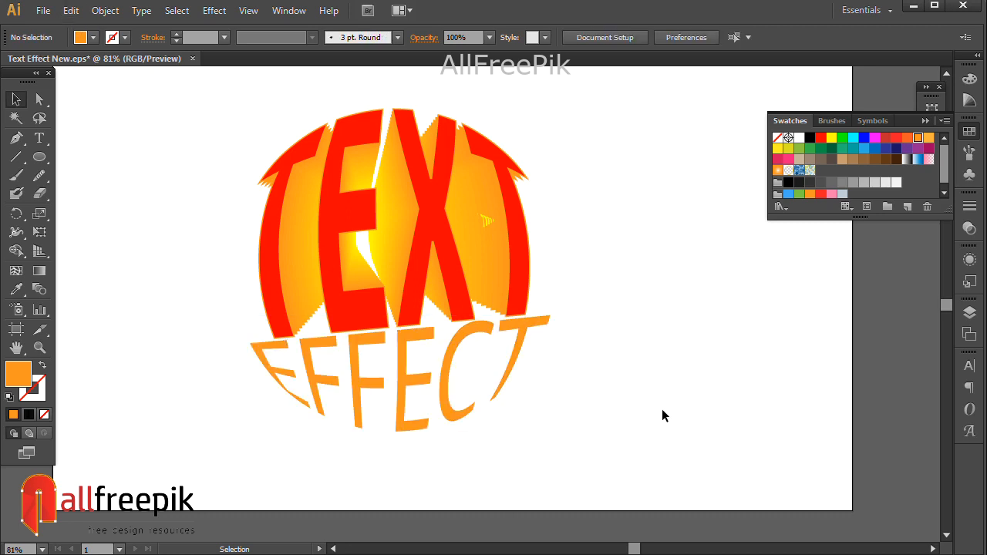
- Paste the red EFFECT lettering in front of the orange copy
left_click(530, 322)
left_click(609, 377)
left_click(70, 10)
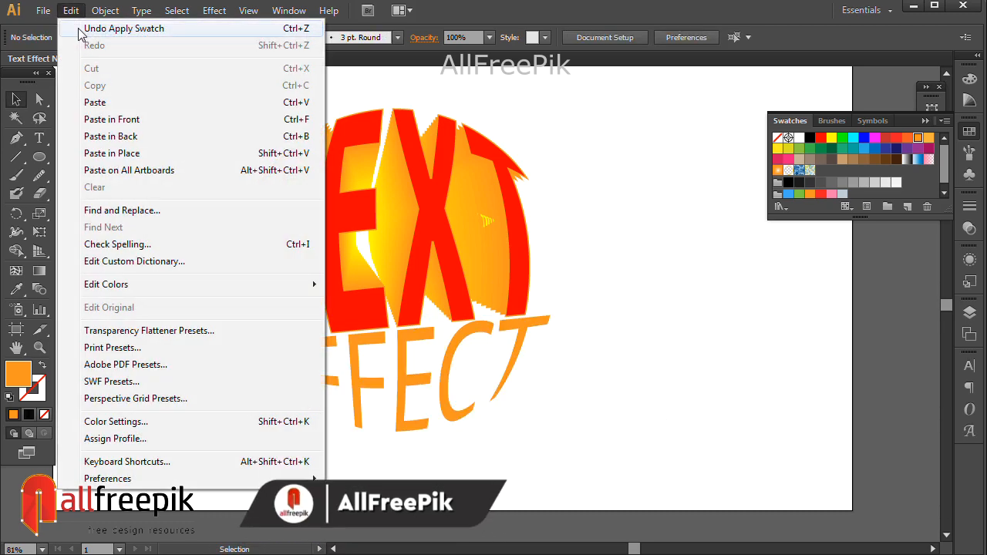
left_click(120, 127)
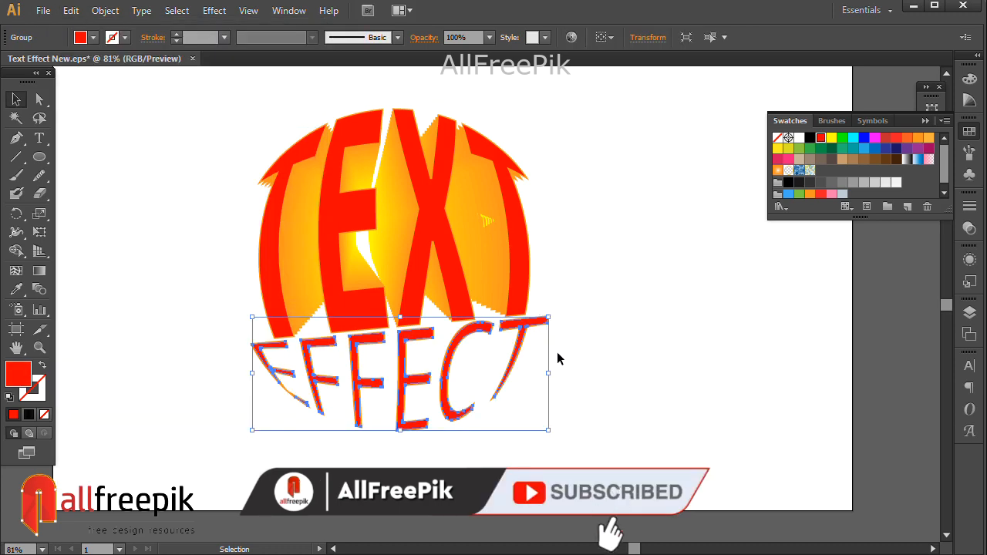
- Lock the red EFFECT lettering and select the orange EFFECT copy beneath it
left_click(105, 10)
mouse_move(140, 104)
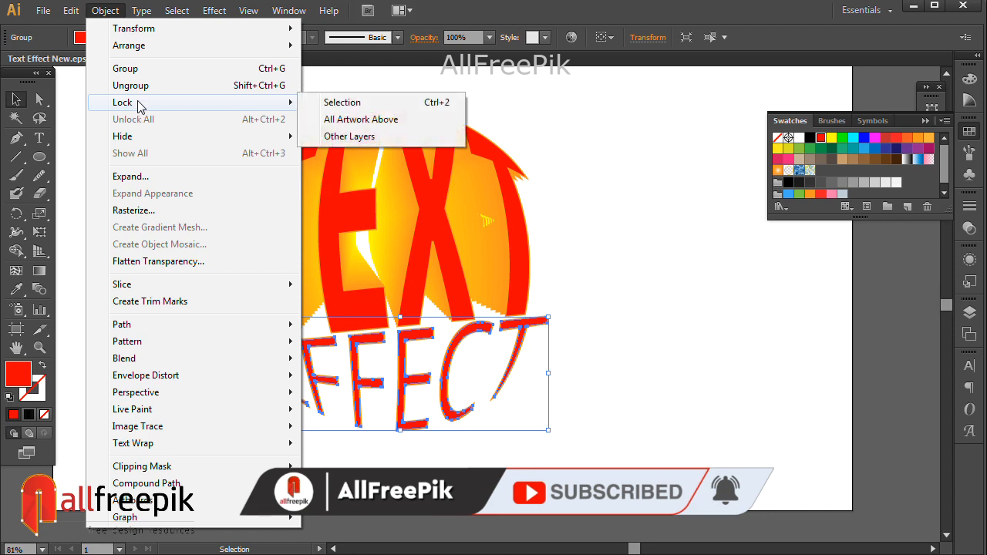
left_click(370, 102)
left_click(543, 323)
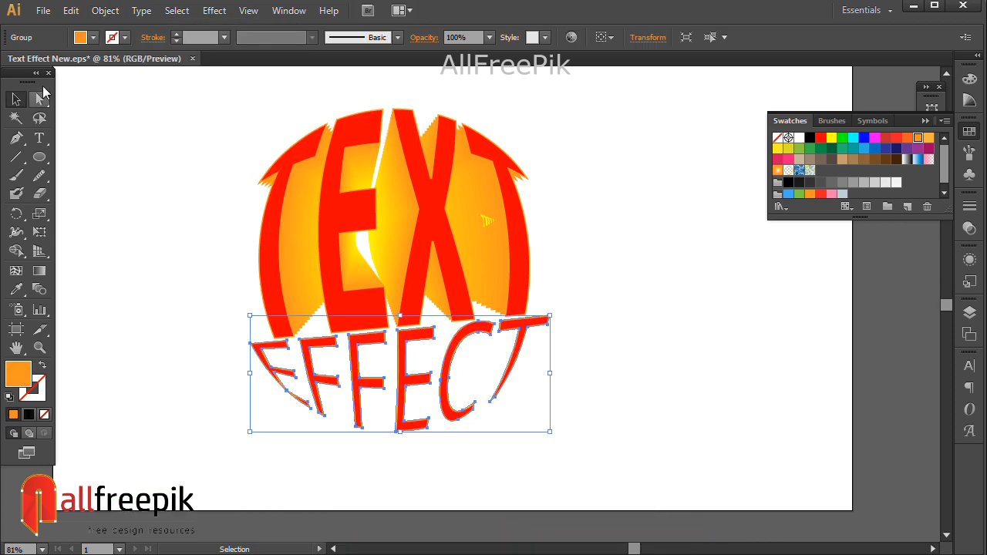
- Copy the orange EFFECT lettering, paste it in front, shrink the copy to a small version in the middle and fill it yellow
left_click(71, 10)
left_click(95, 85)
left_click(70, 10)
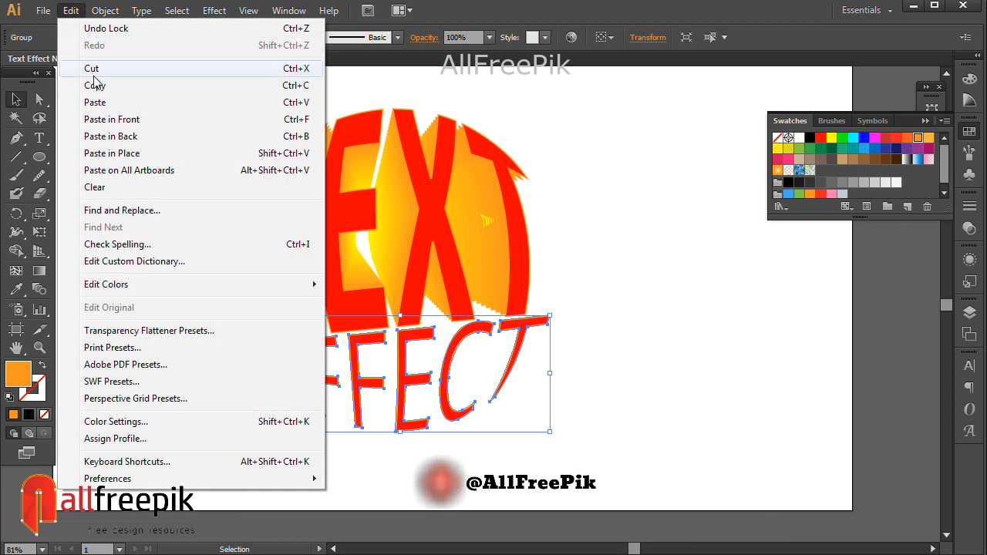
left_click(96, 120)
left_click_drag(550, 316, 454, 354)
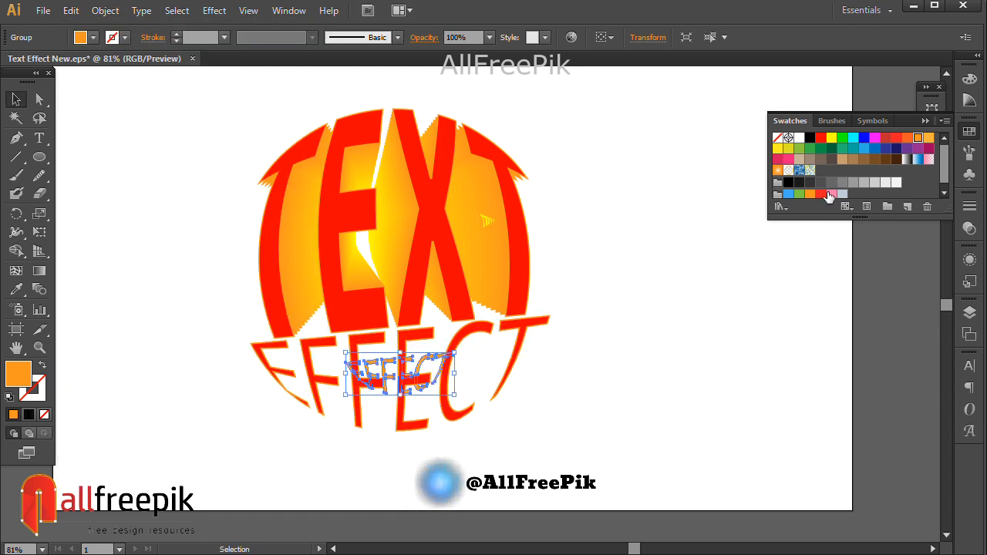
left_click(831, 137)
- Add the orange EFFECT lettering to the selection and make a blend between it and the small yellow copy
left_click(513, 368, "shift")
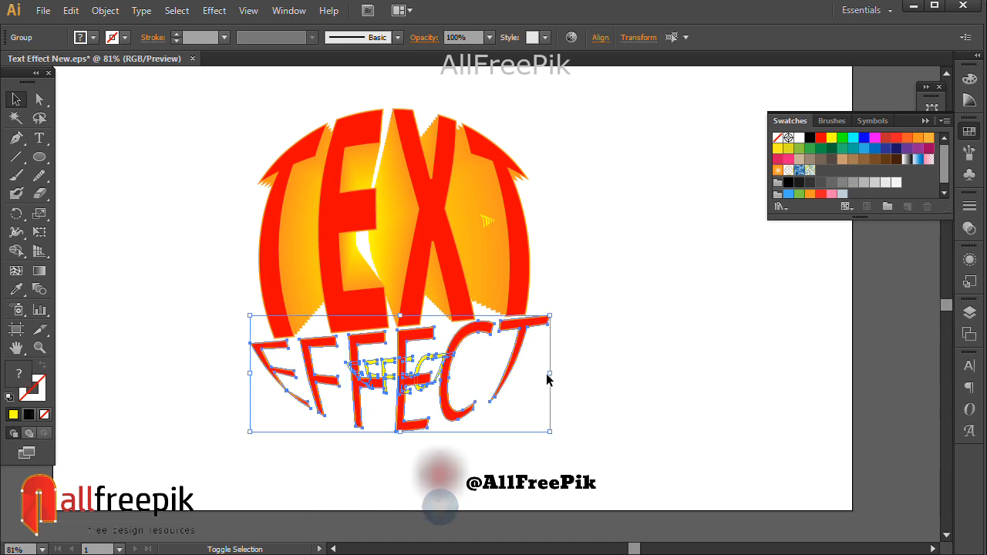
left_click(105, 10)
mouse_move(171, 359)
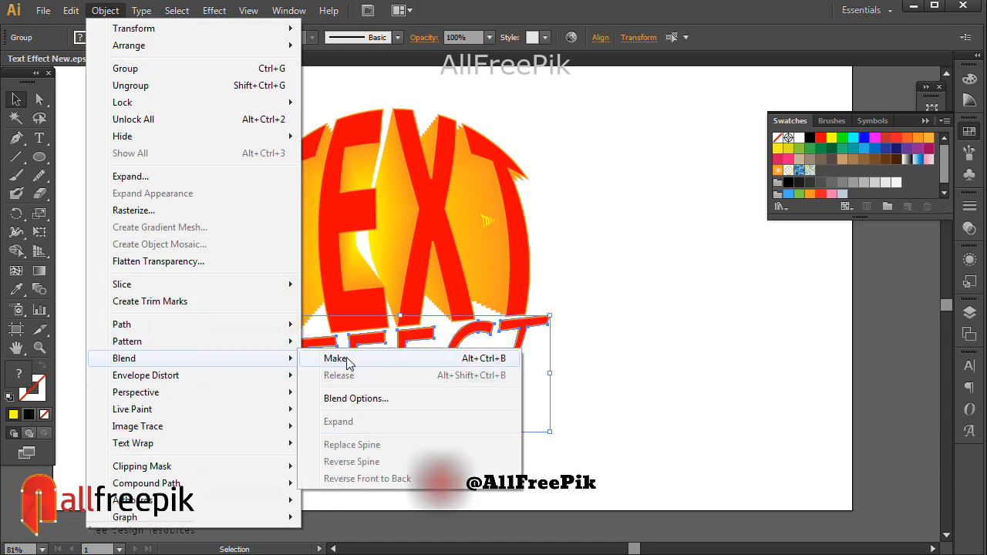
left_click(493, 357)
left_click(653, 376)
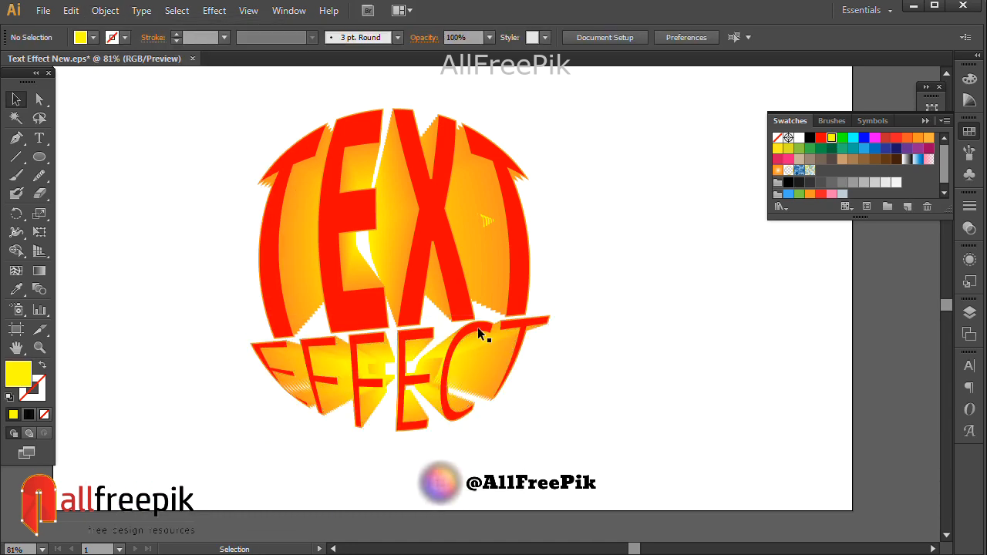
left_click(482, 337)
left_click(647, 353)
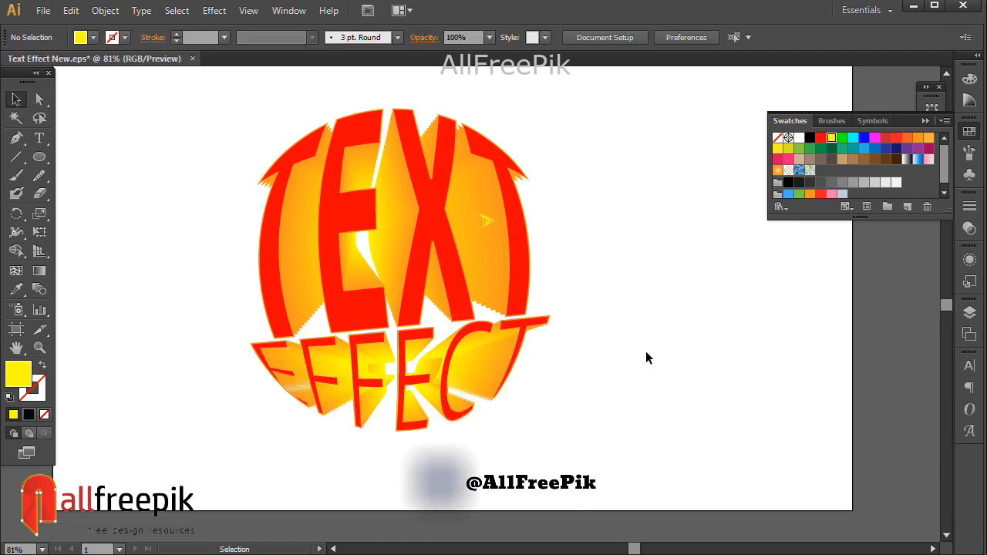
- Unlock all objects so the red EFFECT lettering becomes editable again, then deselect everything
left_click(108, 11)
left_click(154, 120)
left_click(618, 280)
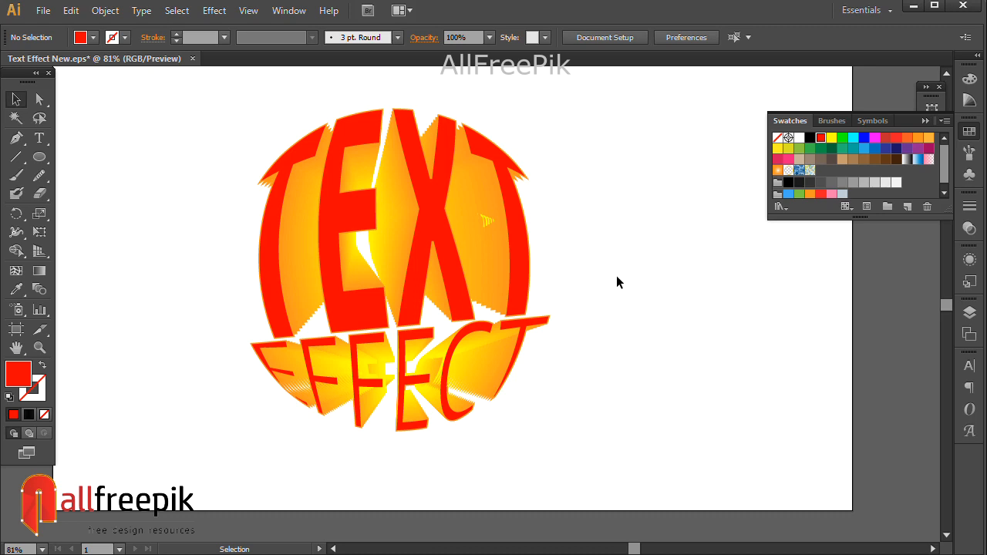
key("ctrl+alt+space")
left_click_drag(209, 110, 636, 477)
left_click_drag(676, 407, 644, 437)
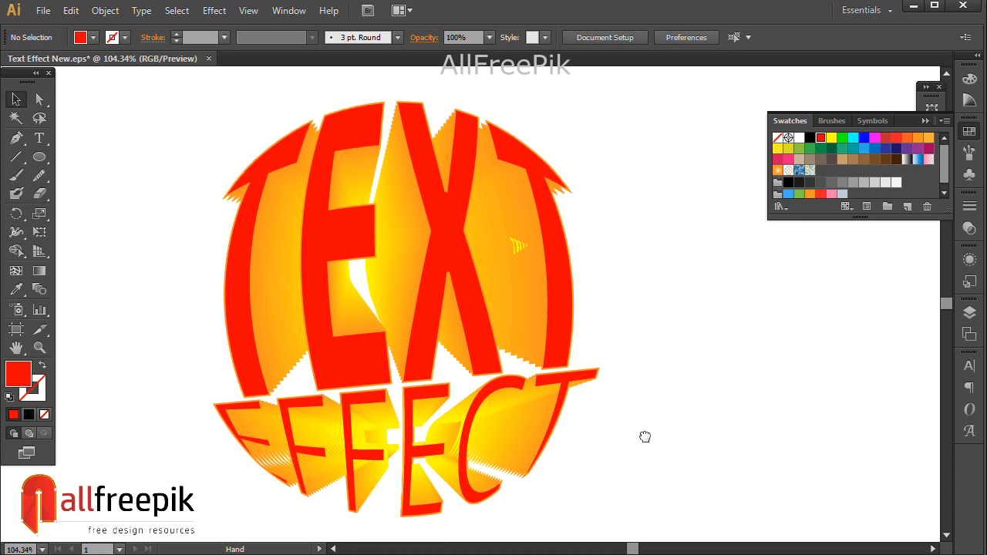